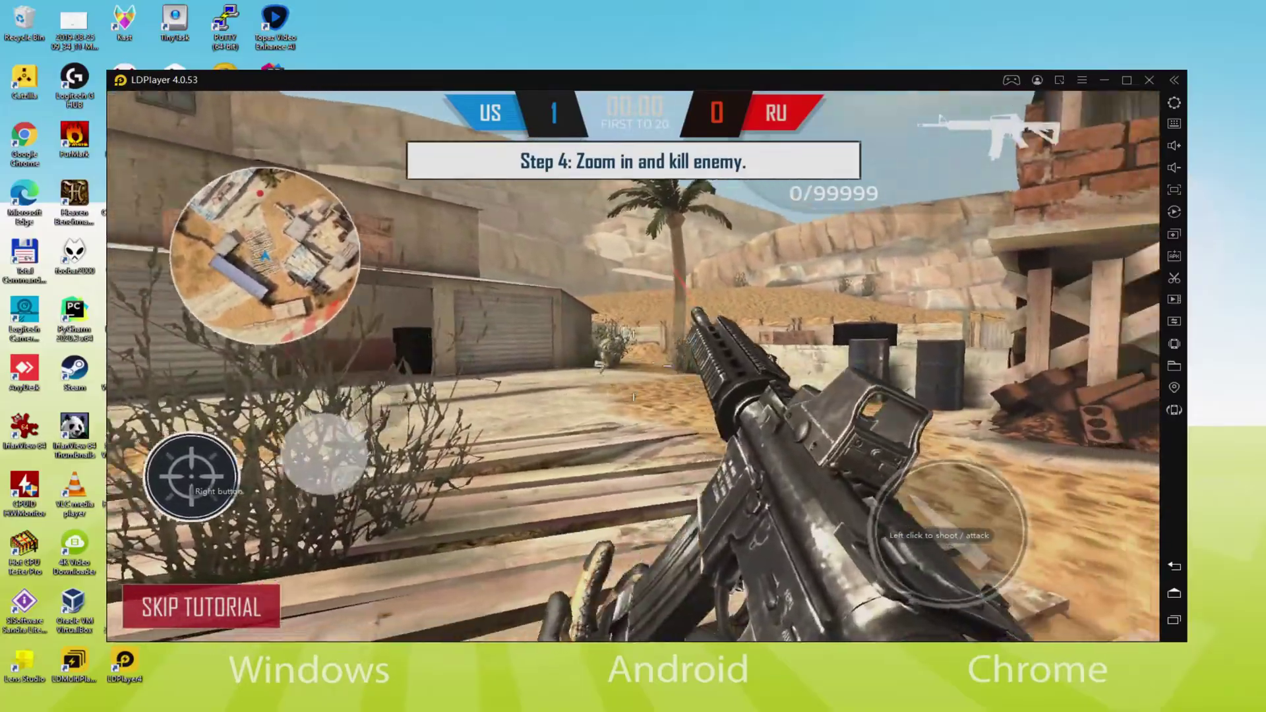
Step: Complete tutorial step 4 by killing the enemy through the scope and zooming out, and continue past the Reloading introduction
key("w")
key("d")
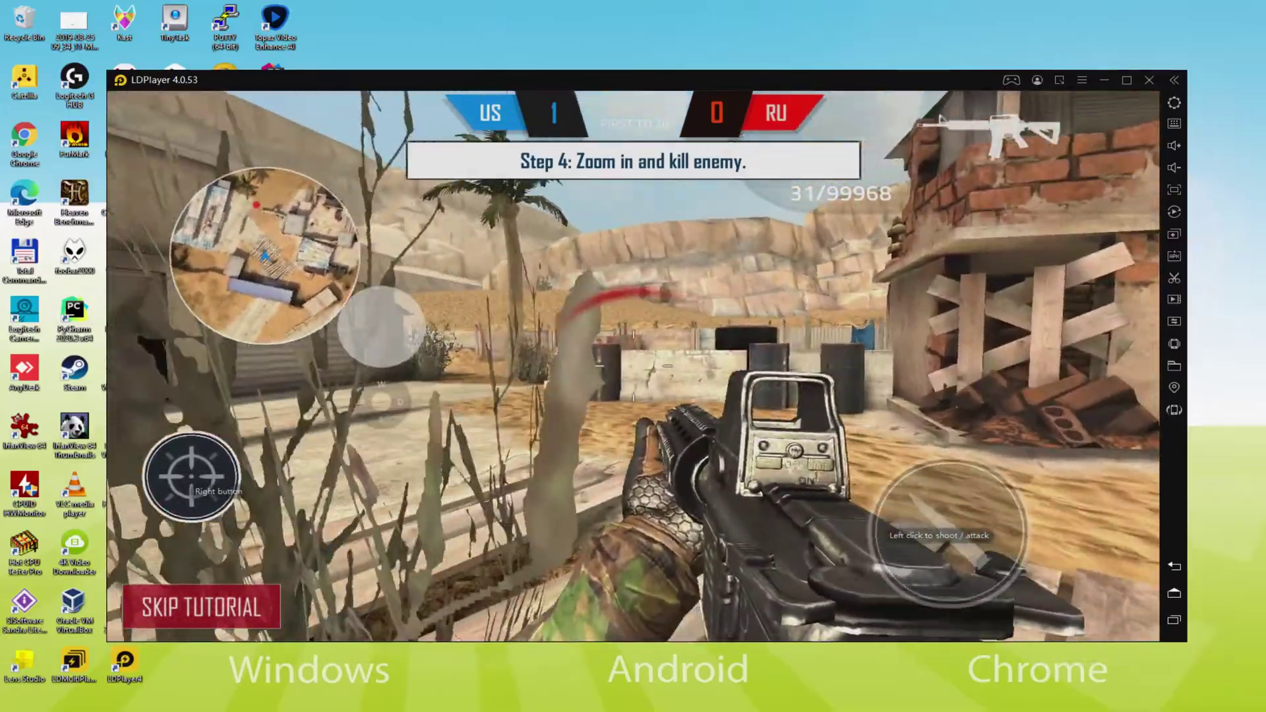
right_click(633, 366)
key("a")
left_click(633, 366)
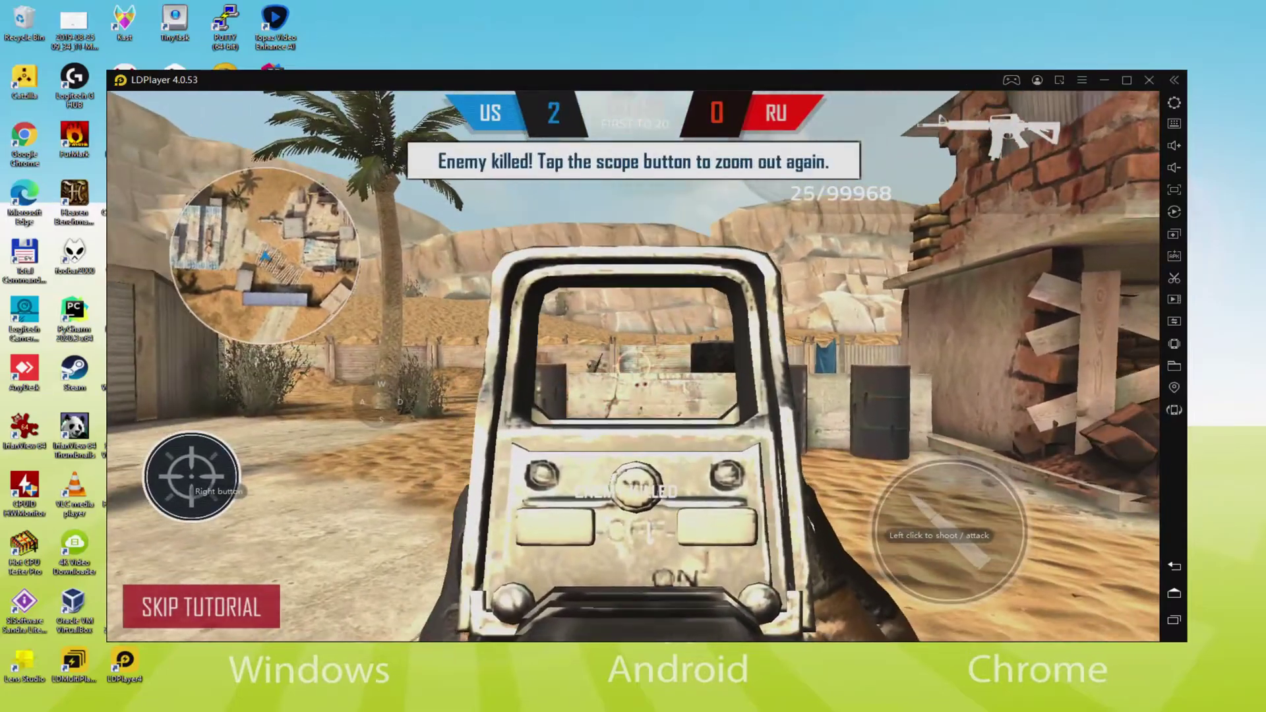
right_click(633, 366)
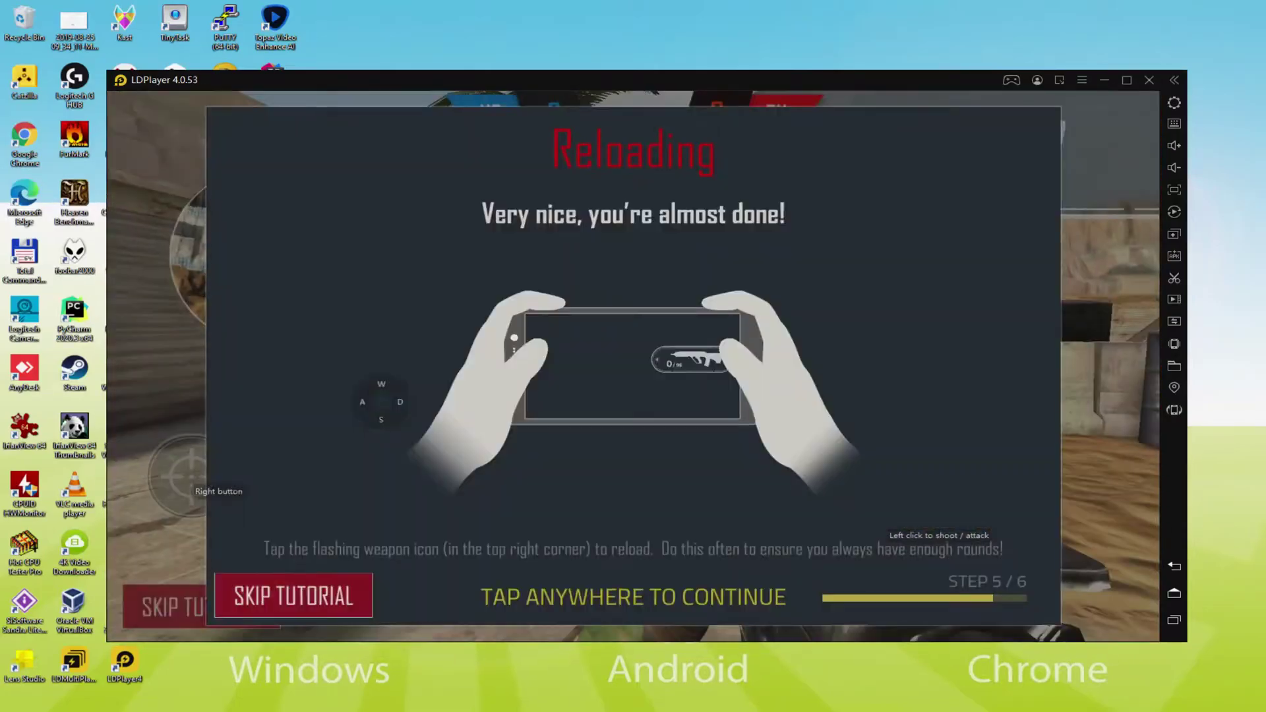
left_click(633, 366)
key("s")
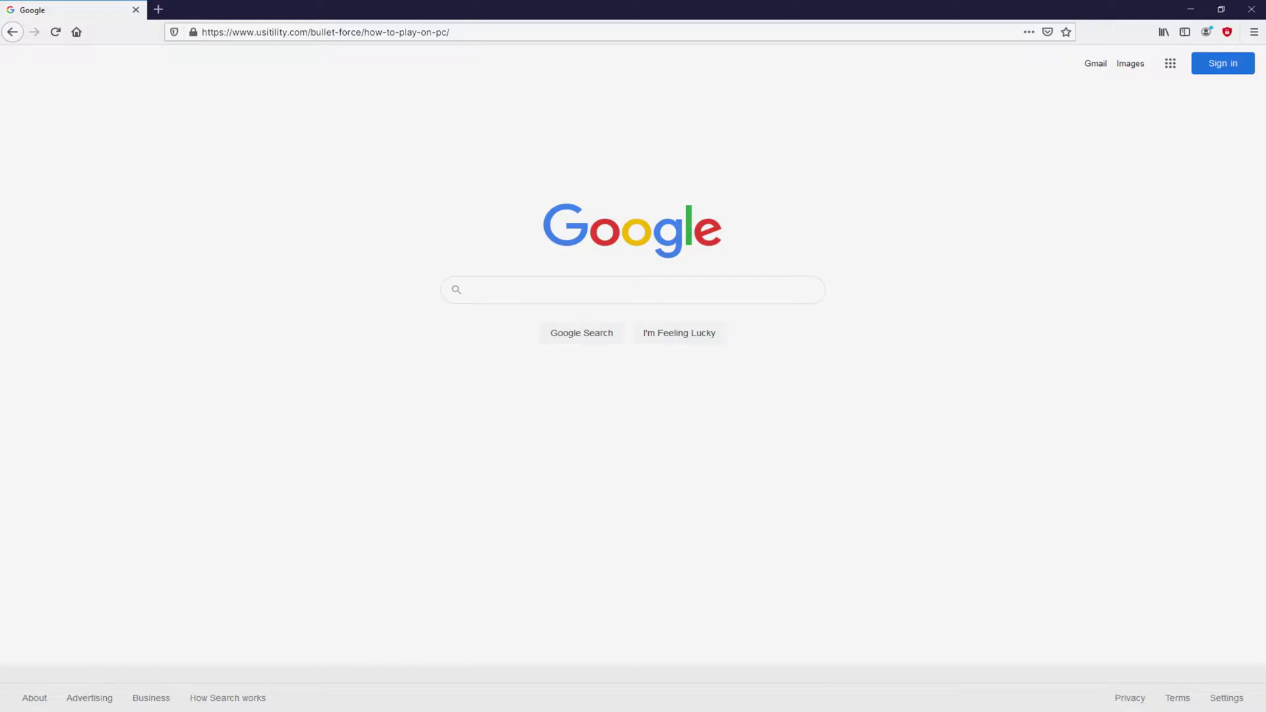
key("Return")
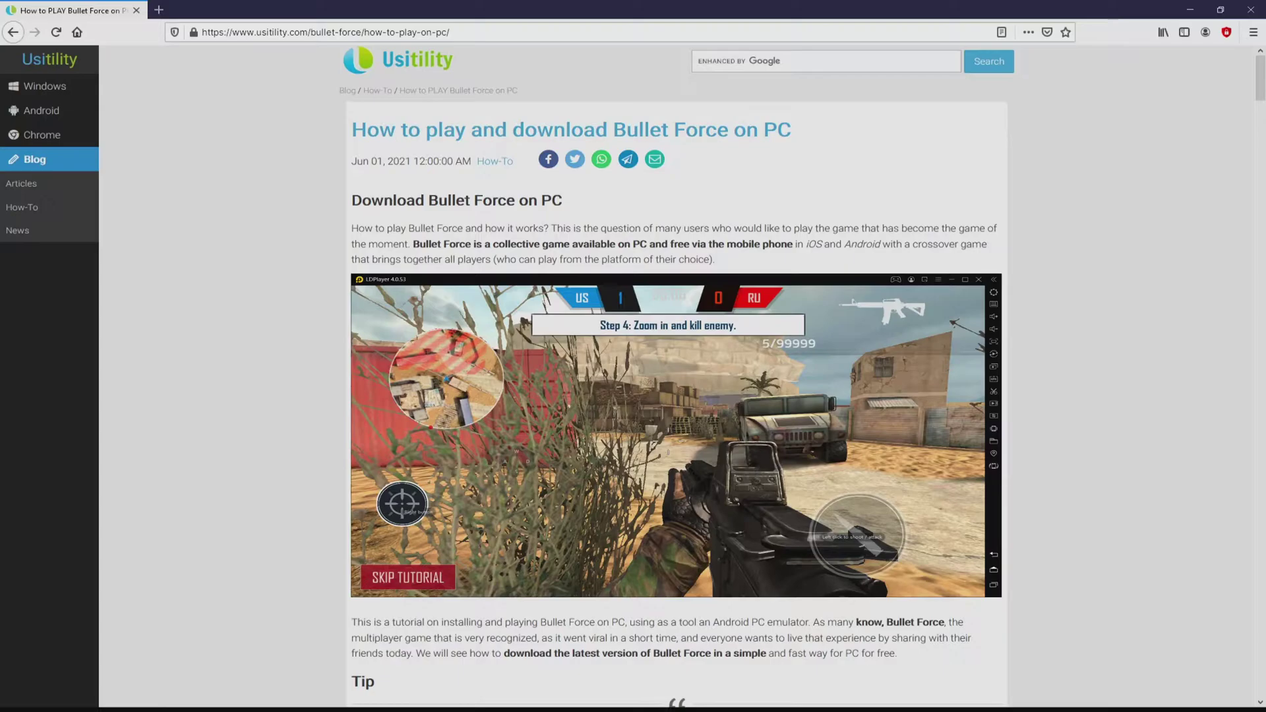
scroll(676, 376, "down", 4)
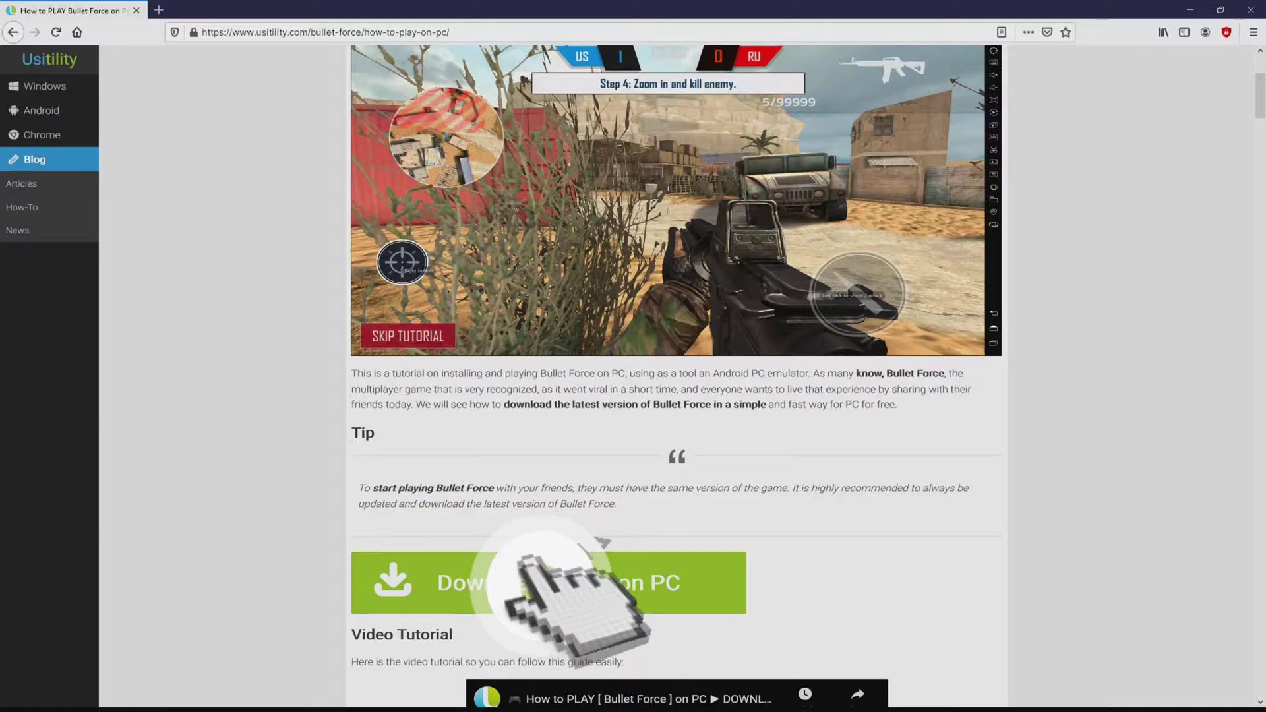
left_click(527, 582)
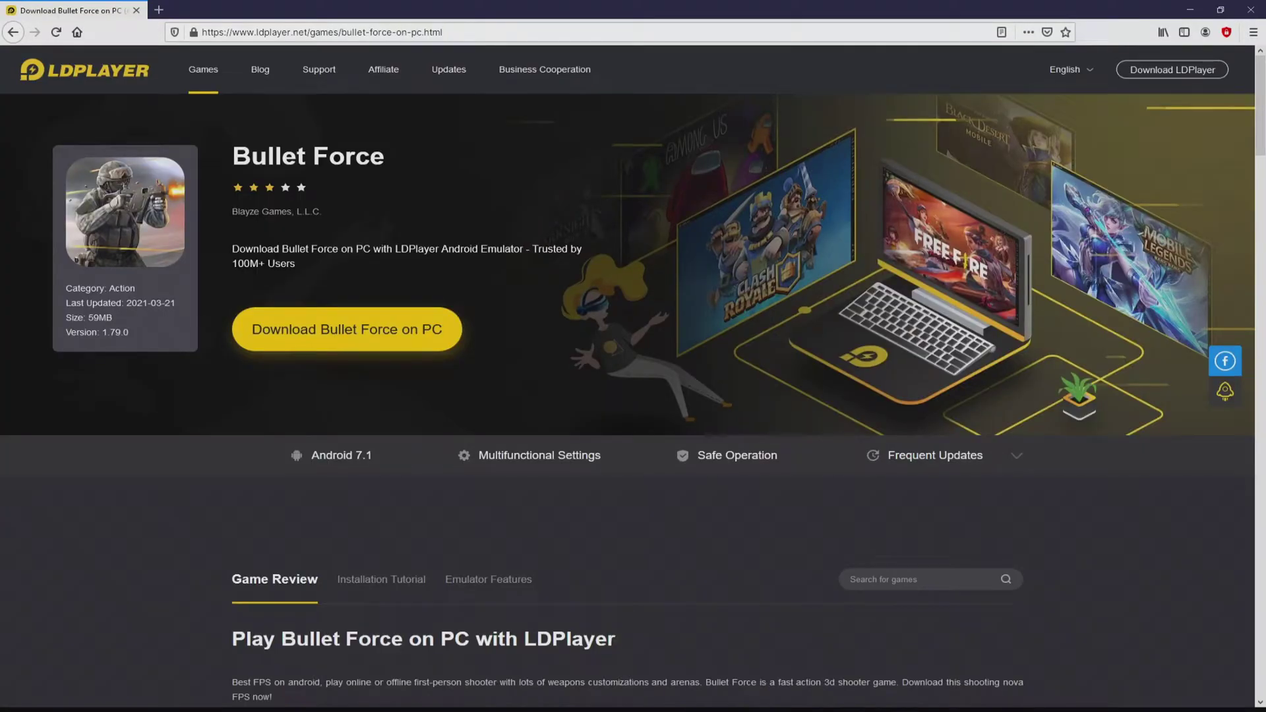
Step: Review the installation tutorial and emulator features on the LDPlayer page, and download Bullet Force for PC
scroll(627, 395, "down", 20)
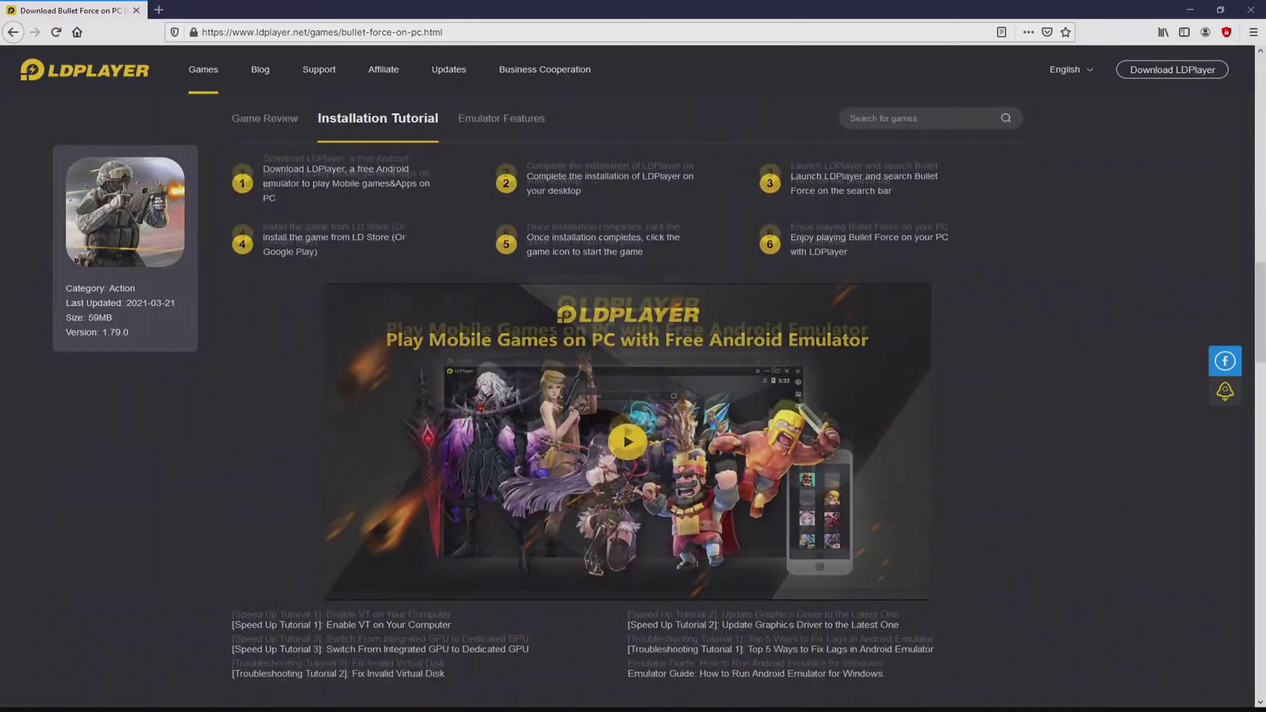
scroll(627, 396, "down", 10)
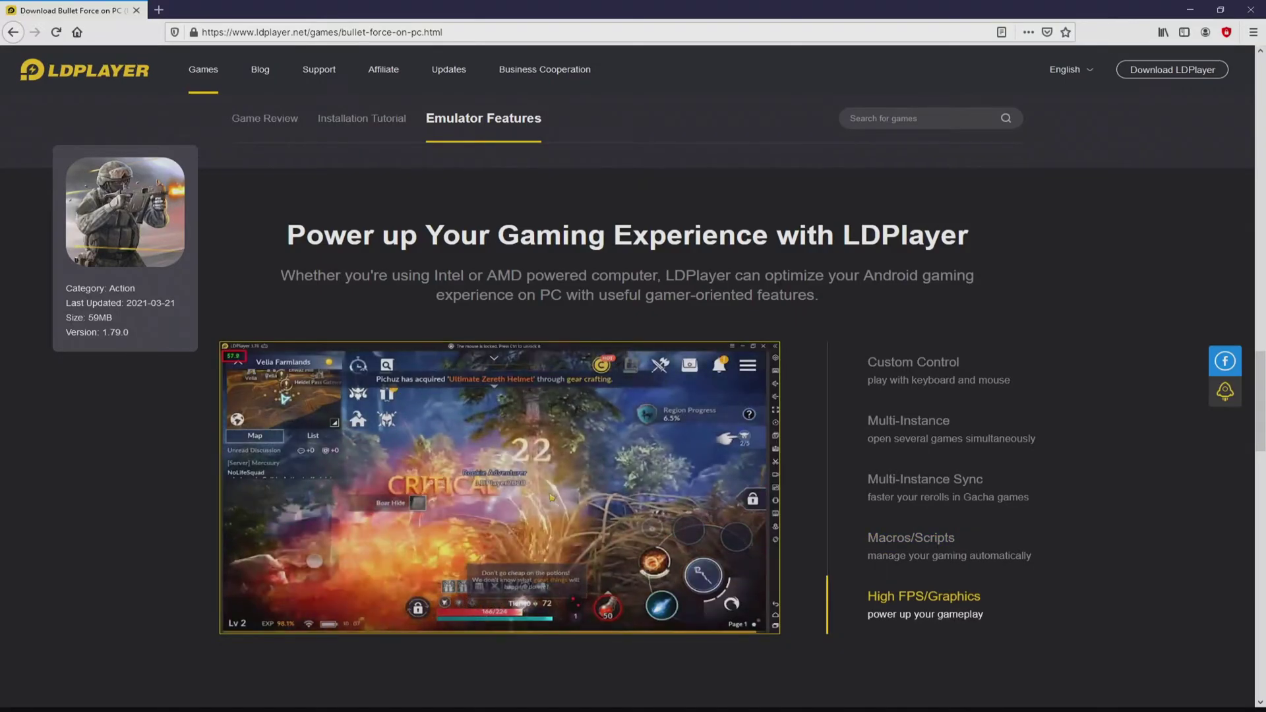
scroll(627, 395, "up", 10)
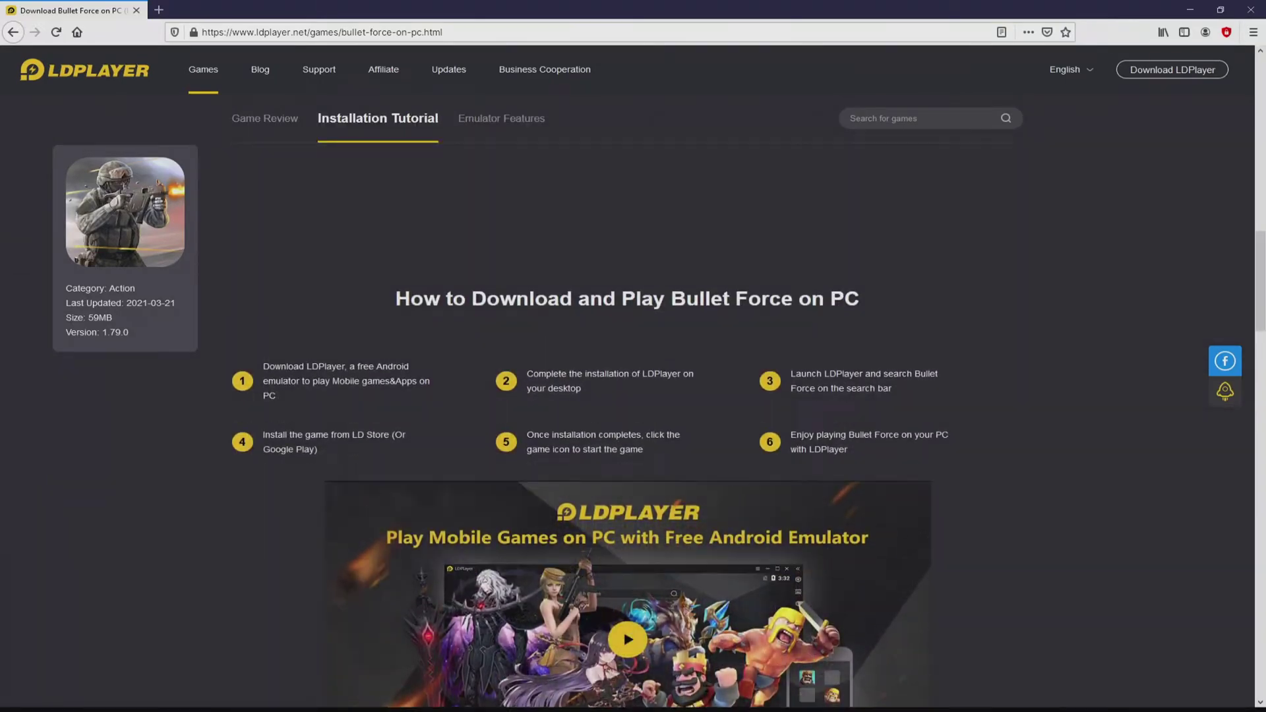
scroll(627, 395, "up", 8)
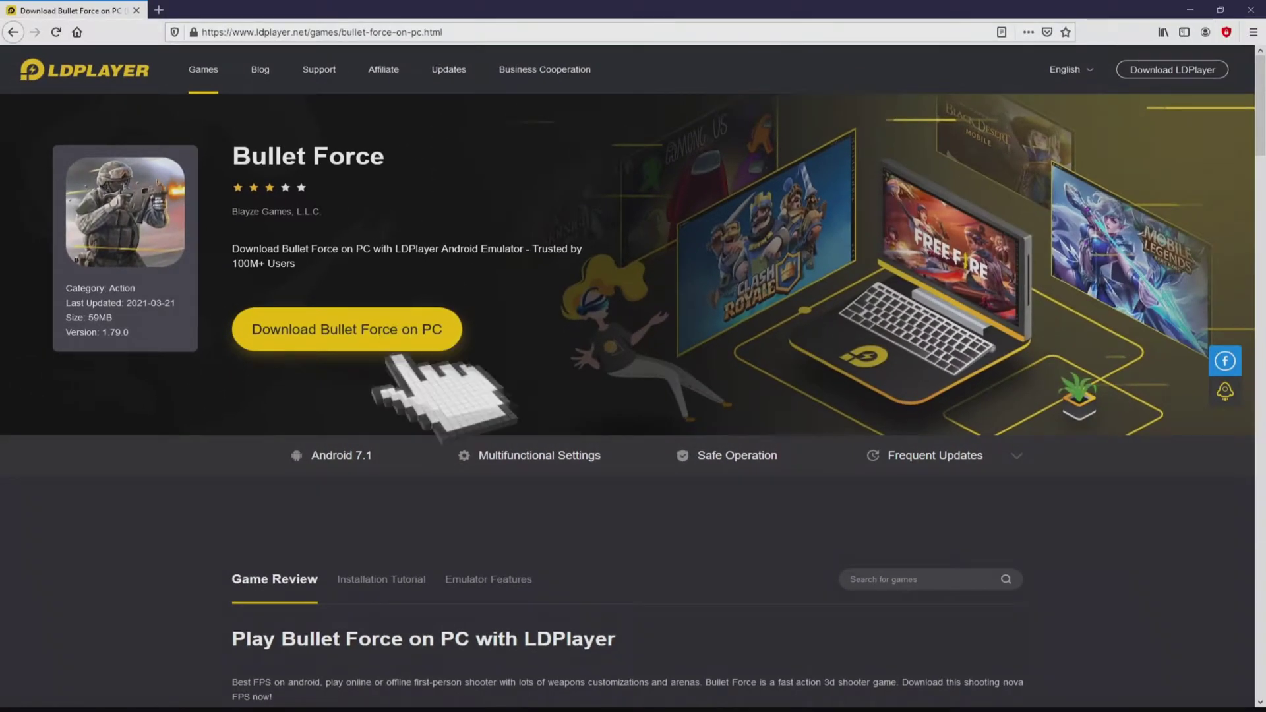
left_click(393, 327)
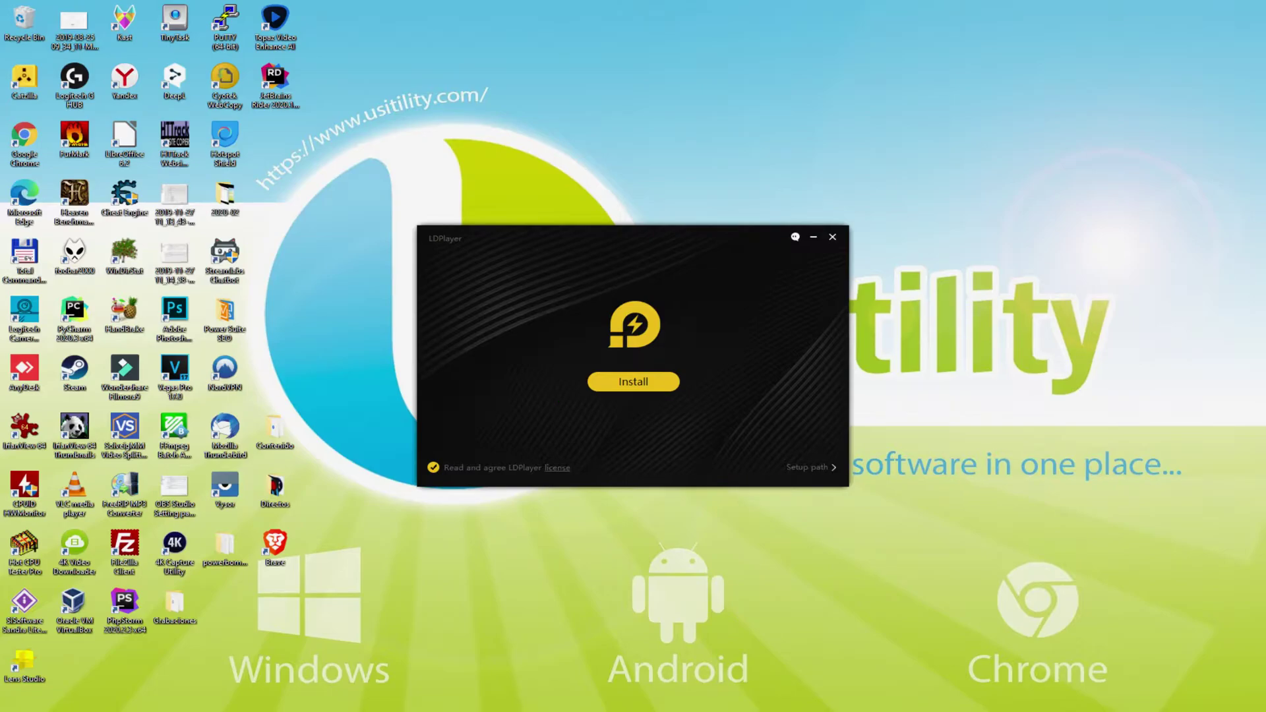
Step: Check the setup path and install LDPlayer, rejecting the Avast Free Antivirus and McAfee WebAdvisor offers
left_click(791, 461)
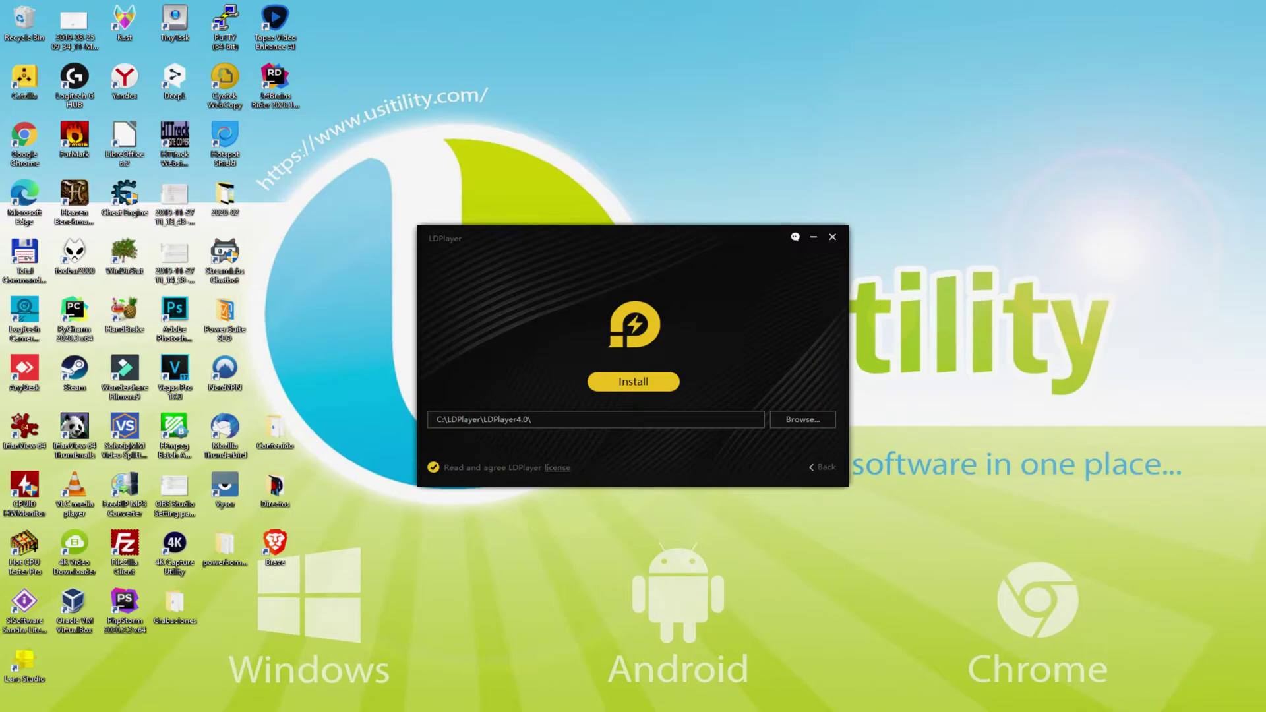
left_click(818, 467)
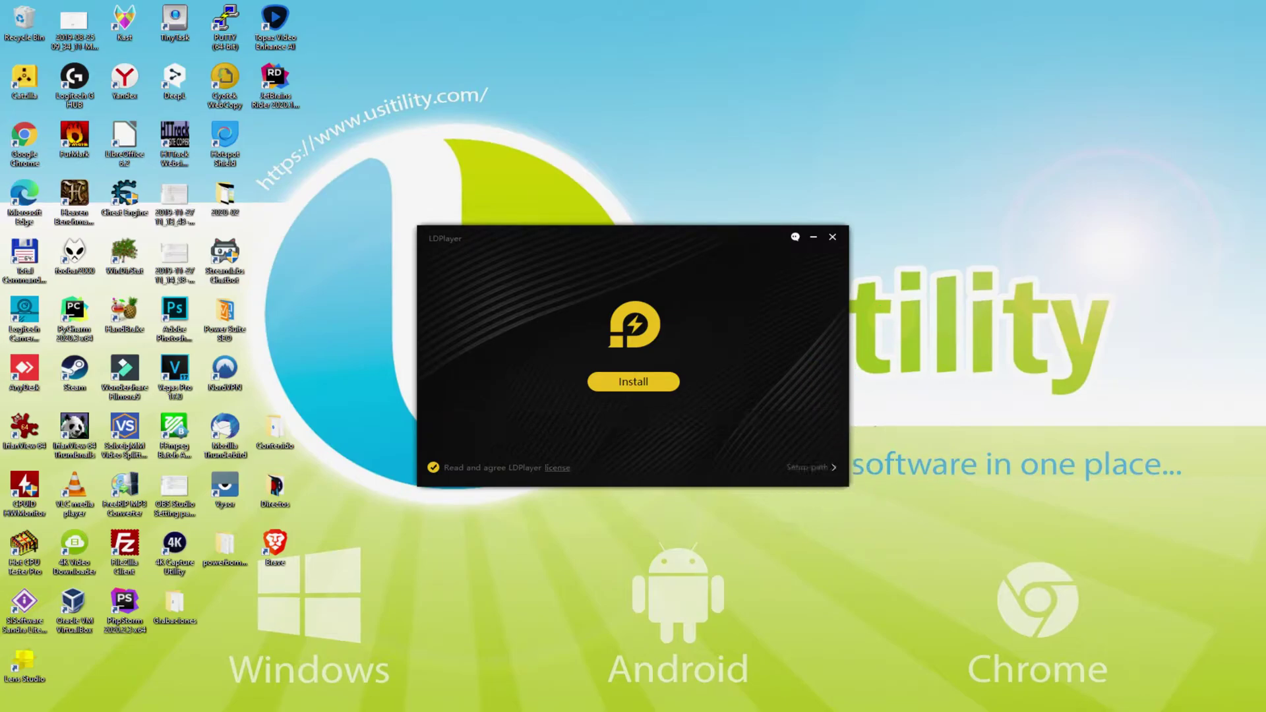
left_click(631, 381)
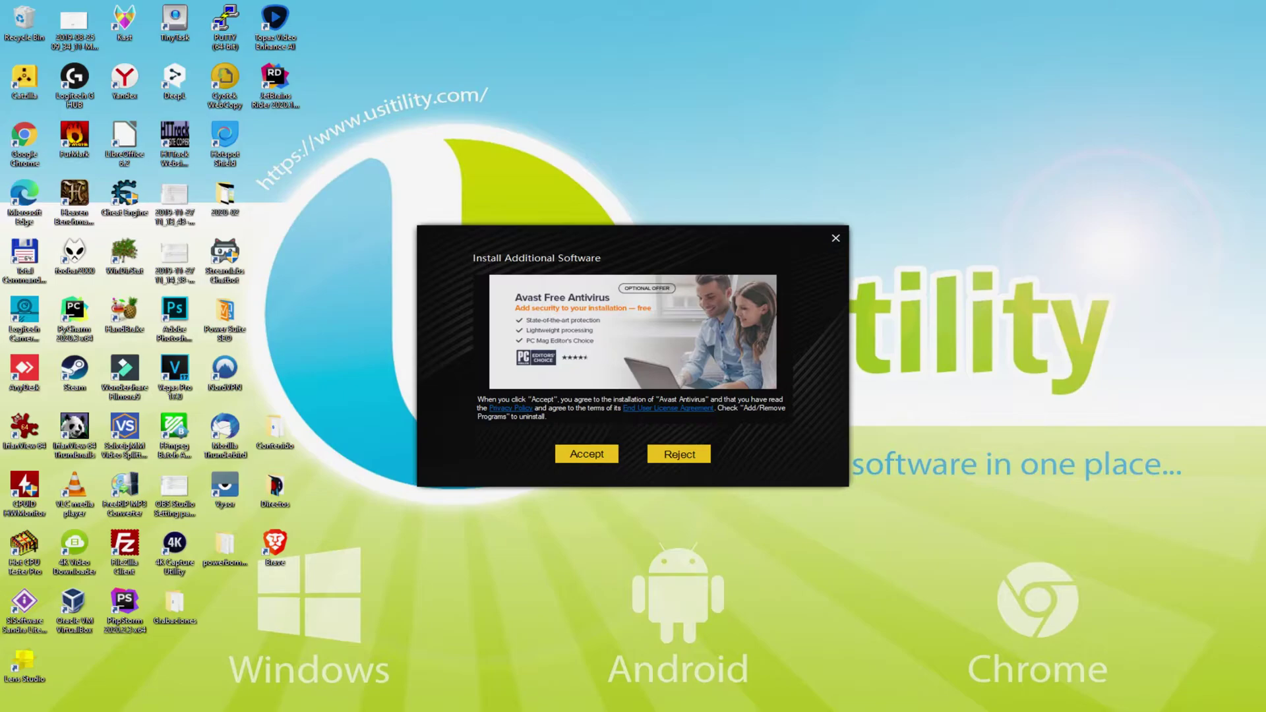
left_click(678, 454)
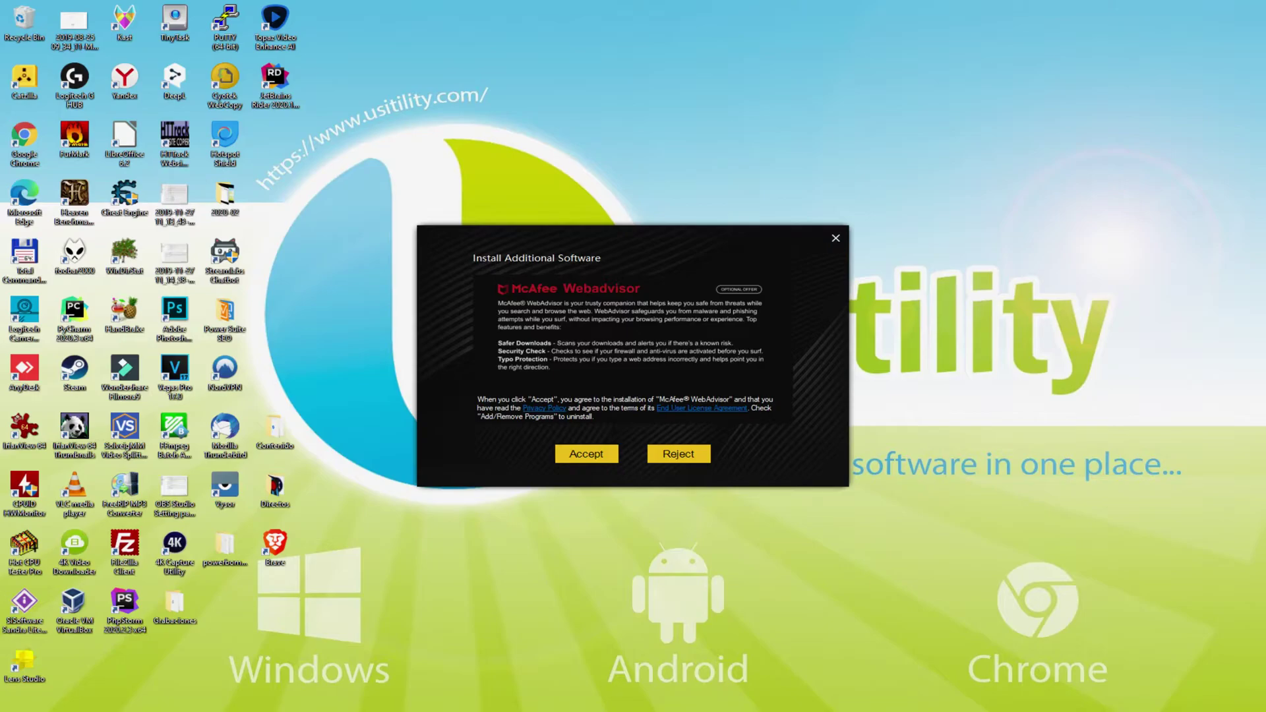
left_click(679, 454)
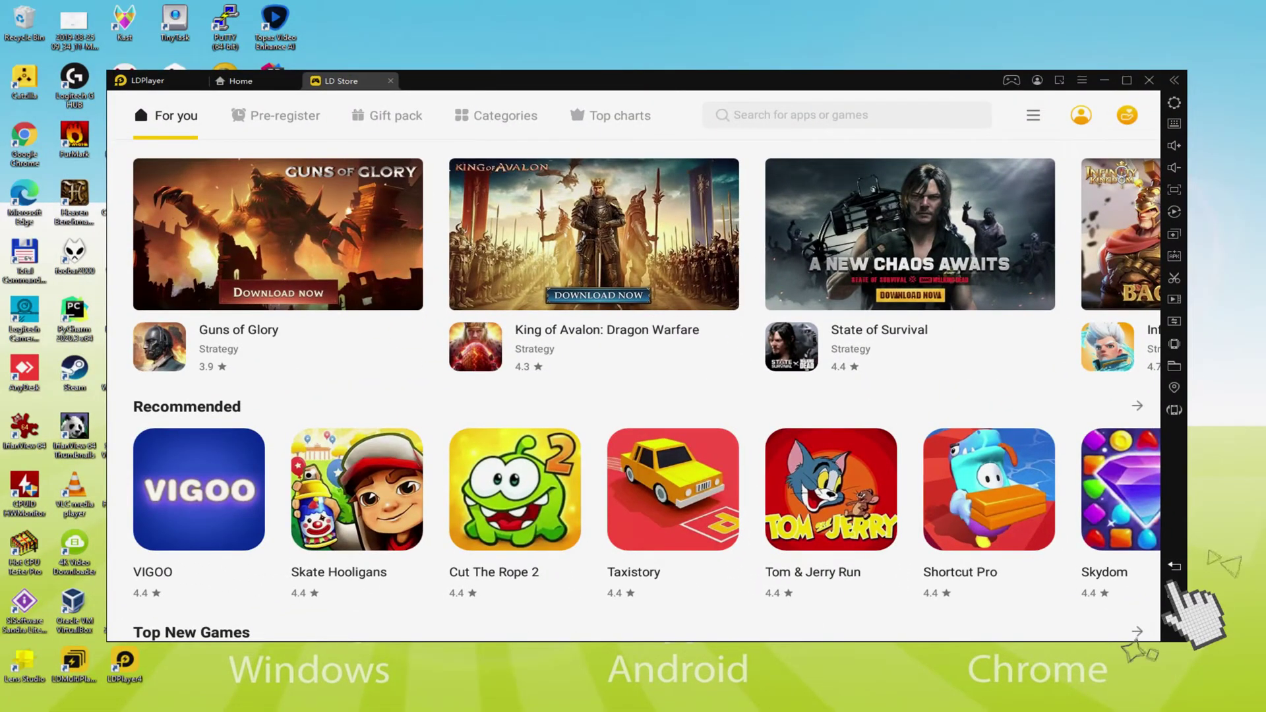
Step: Return to the emulator's home screen, open the Play Store from System Apps and start signing in
left_click(1089, 447)
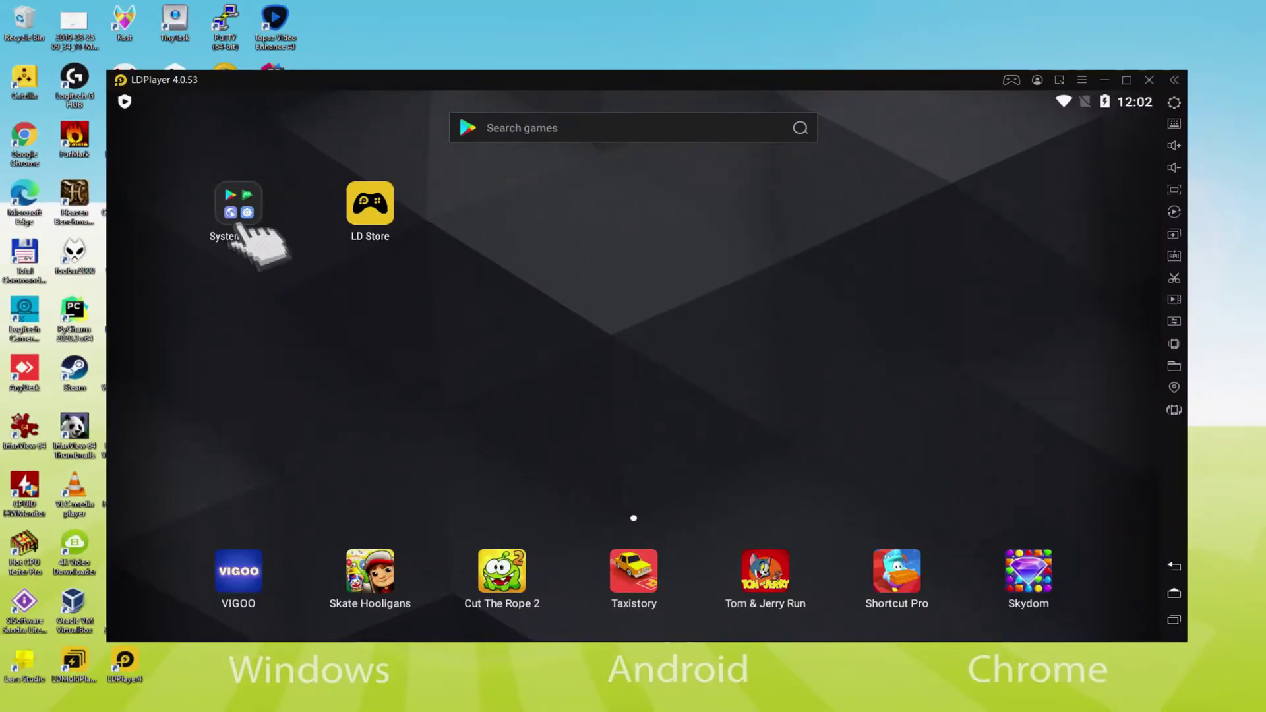
left_click(409, 198)
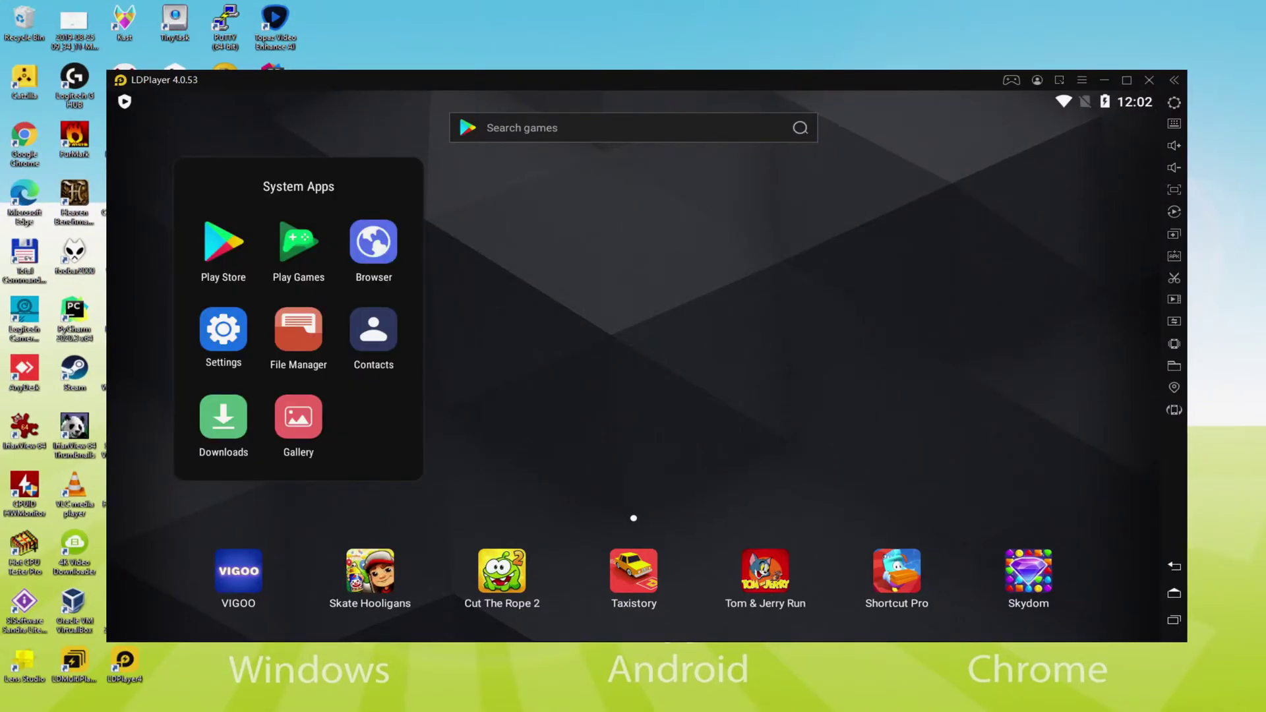
left_click(219, 234)
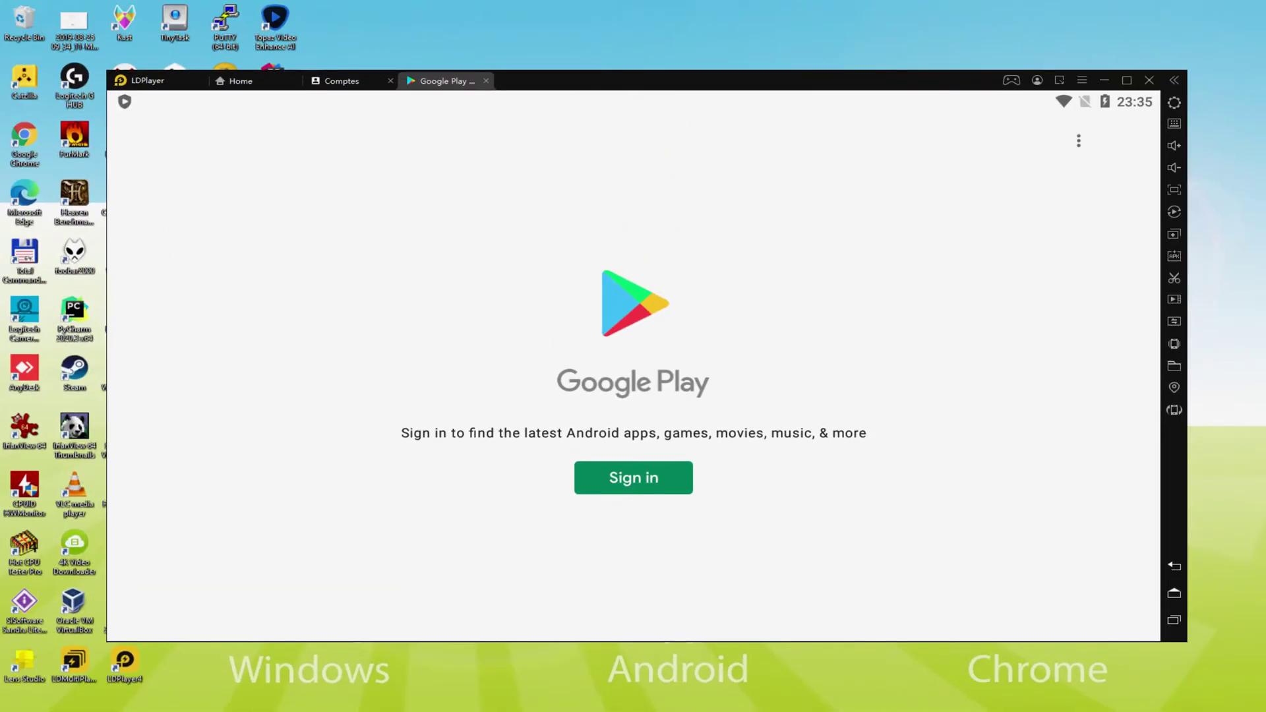
left_click(635, 472)
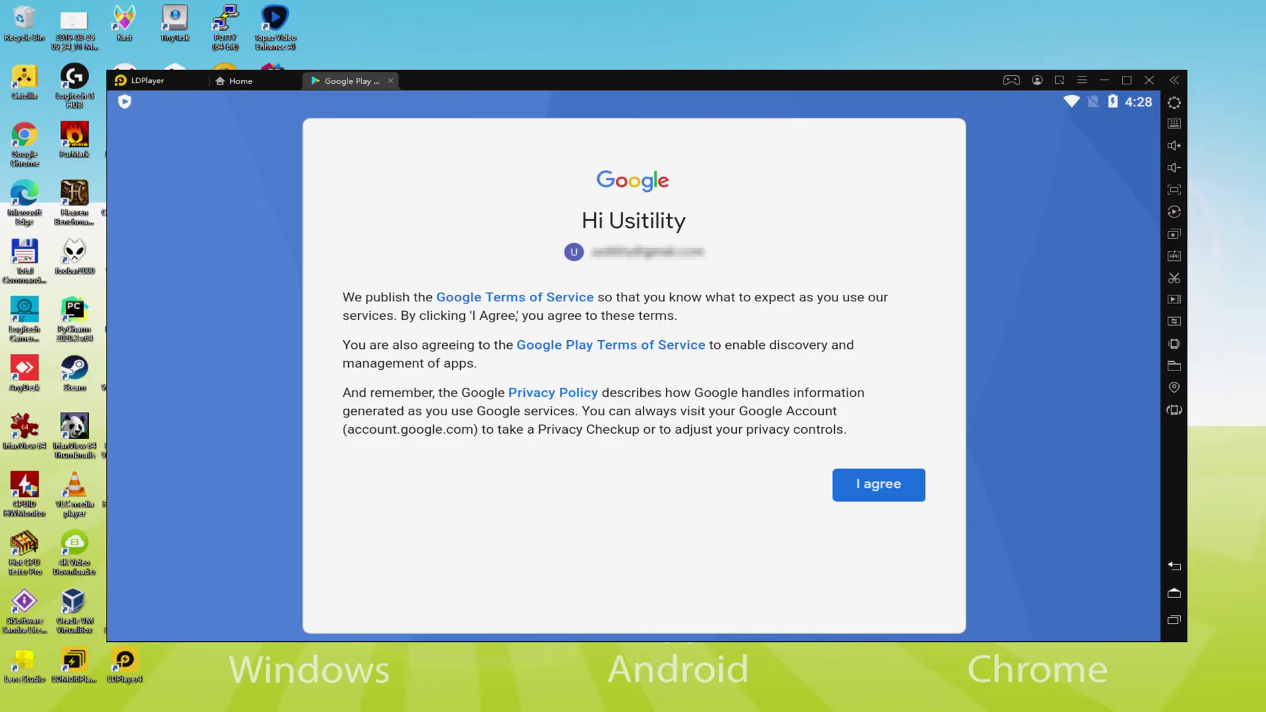
Step: Agree to the Google terms of service and accept the Google services settings with Google Drive backup turned off
left_click(857, 487)
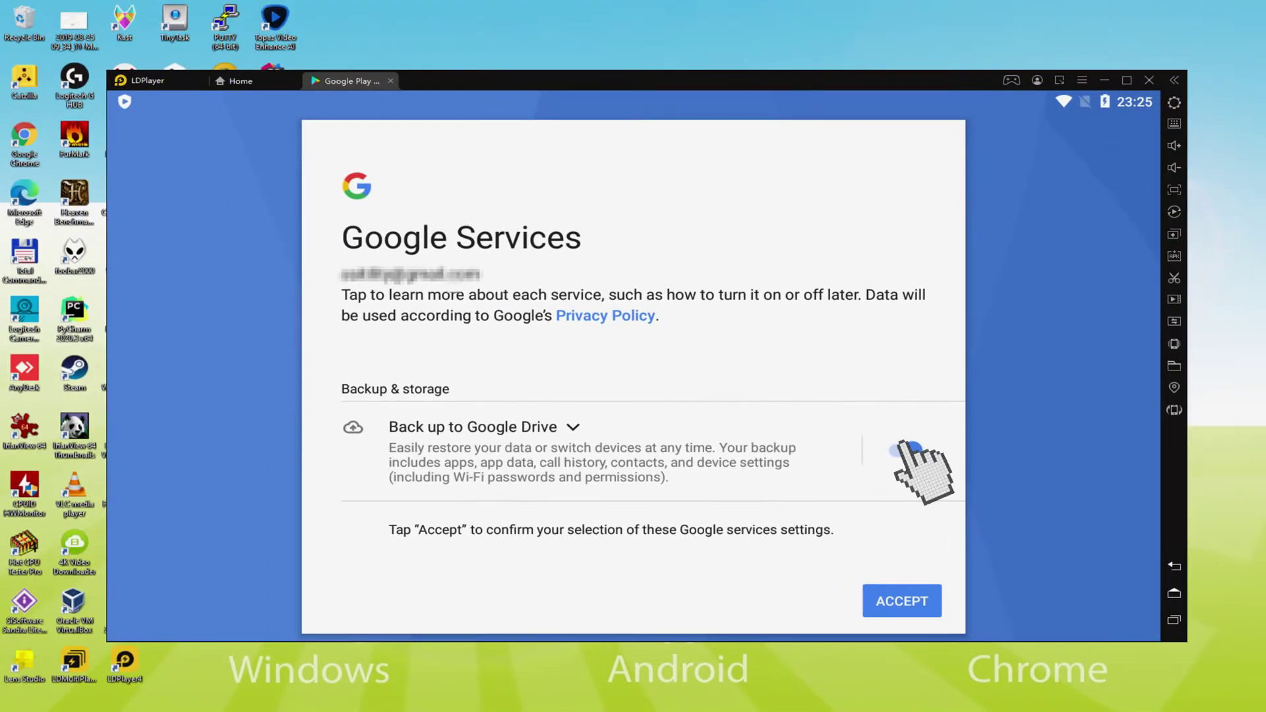
left_click(905, 450)
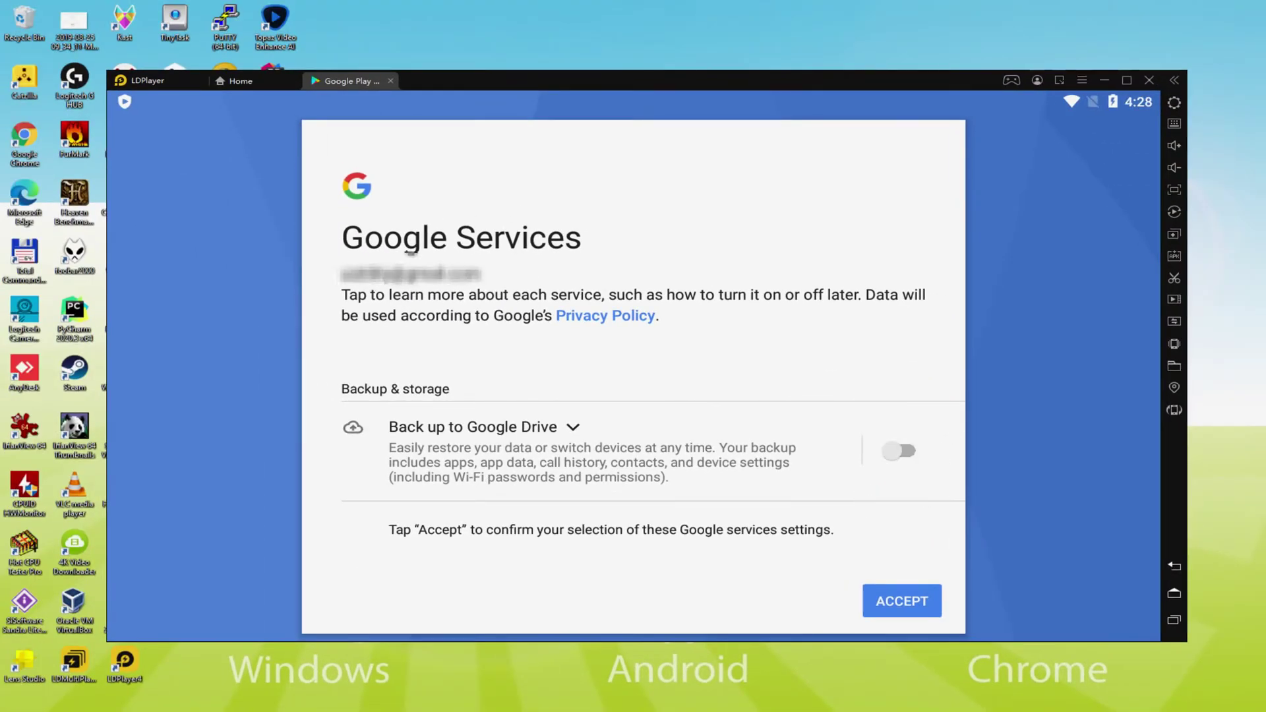
left_click(901, 601)
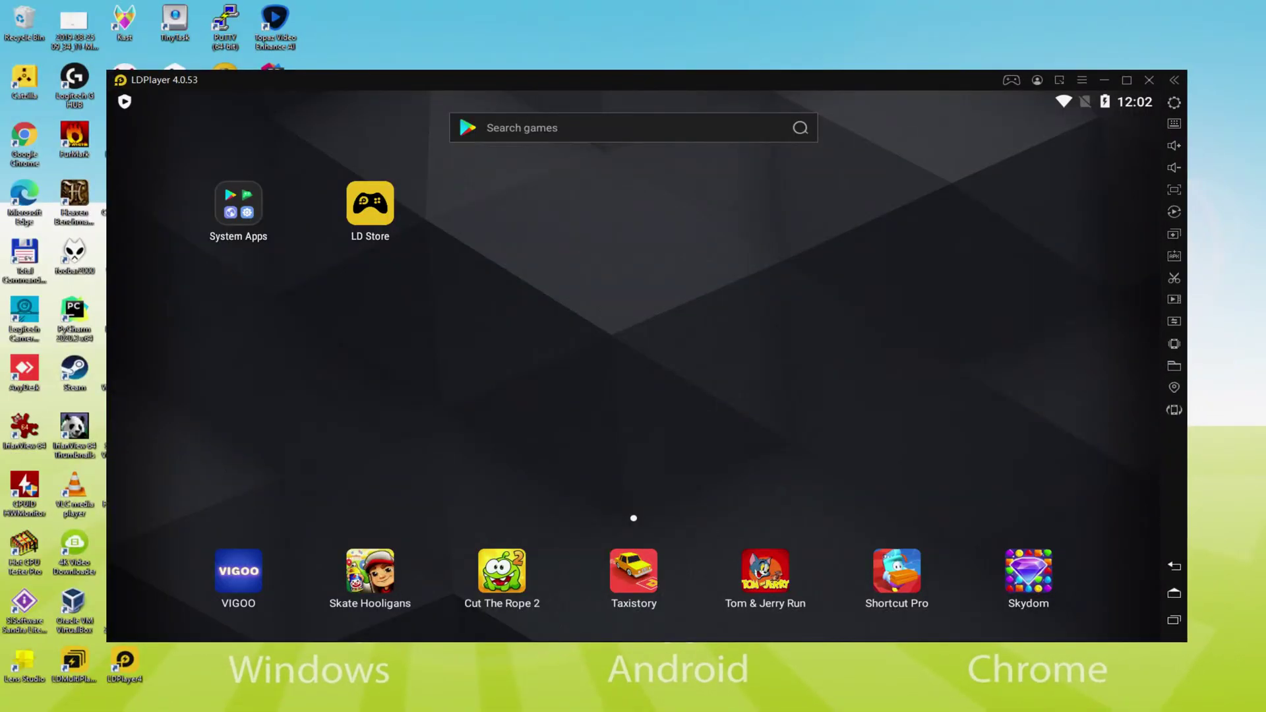
Step: Find Bullet Force by Blayze Games, L.L.C. in the Play Store and install it
left_click(238, 206)
left_click(223, 242)
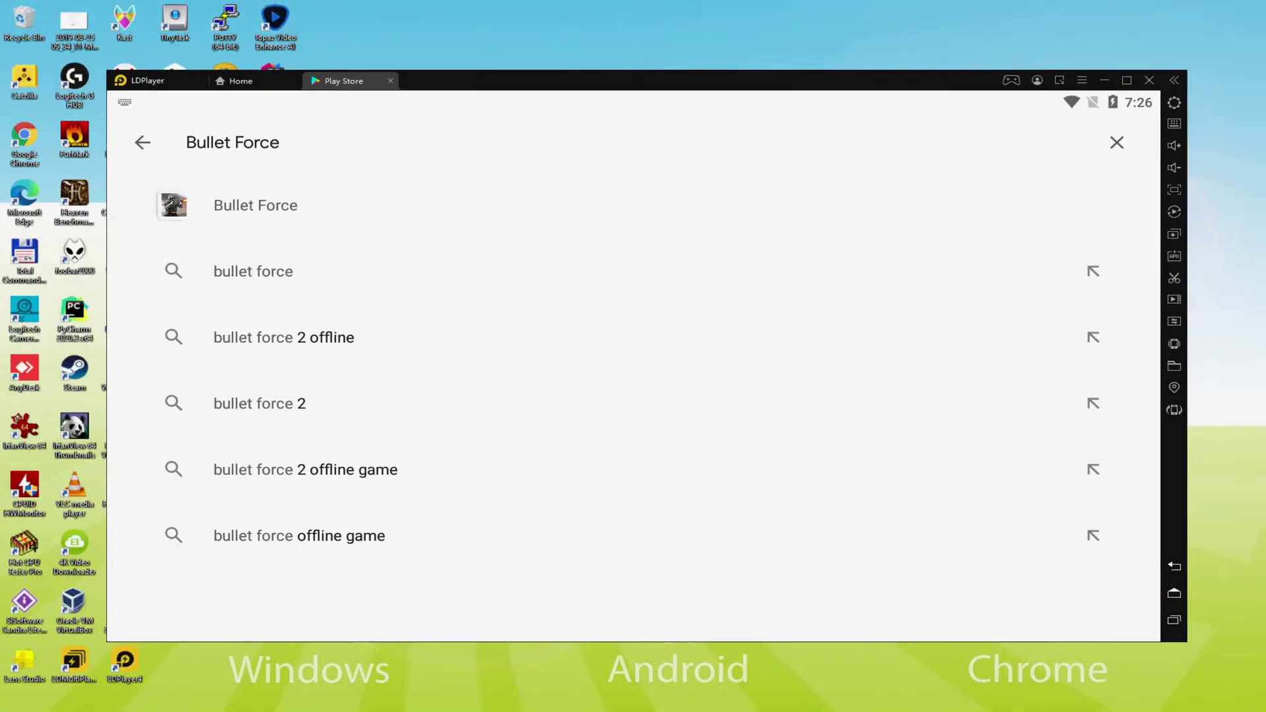
left_click(266, 197)
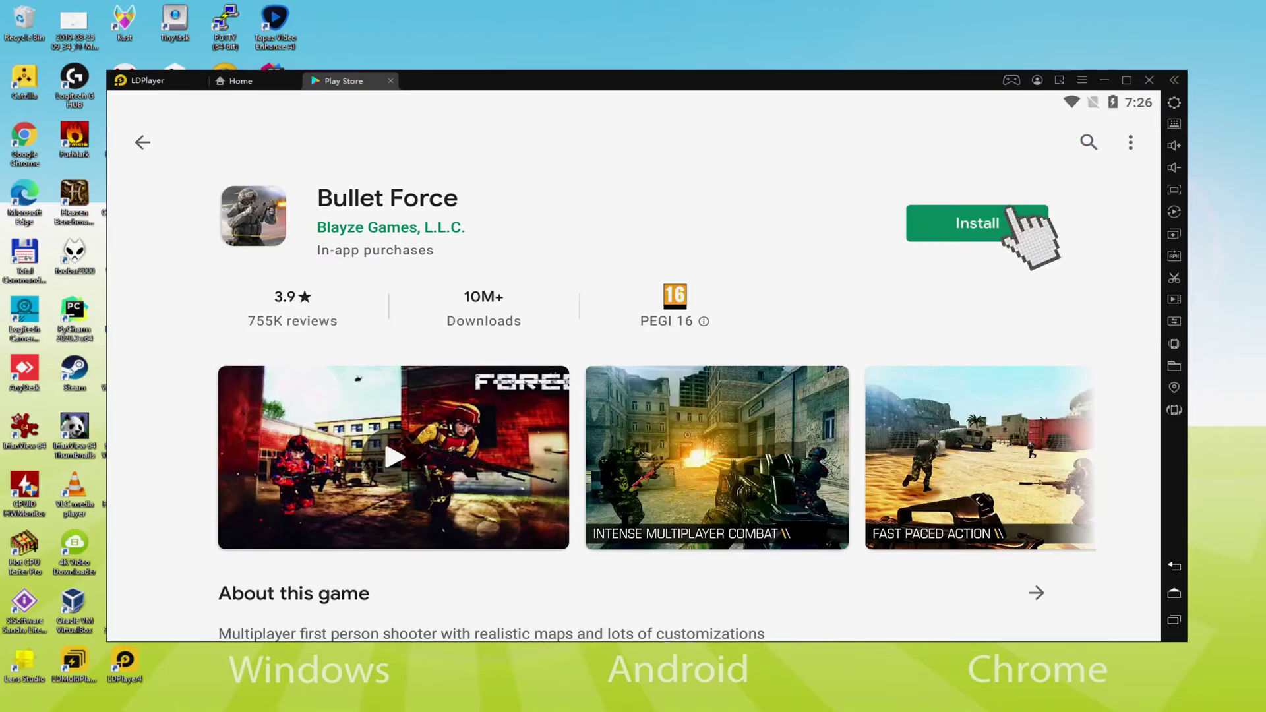
left_click(1028, 223)
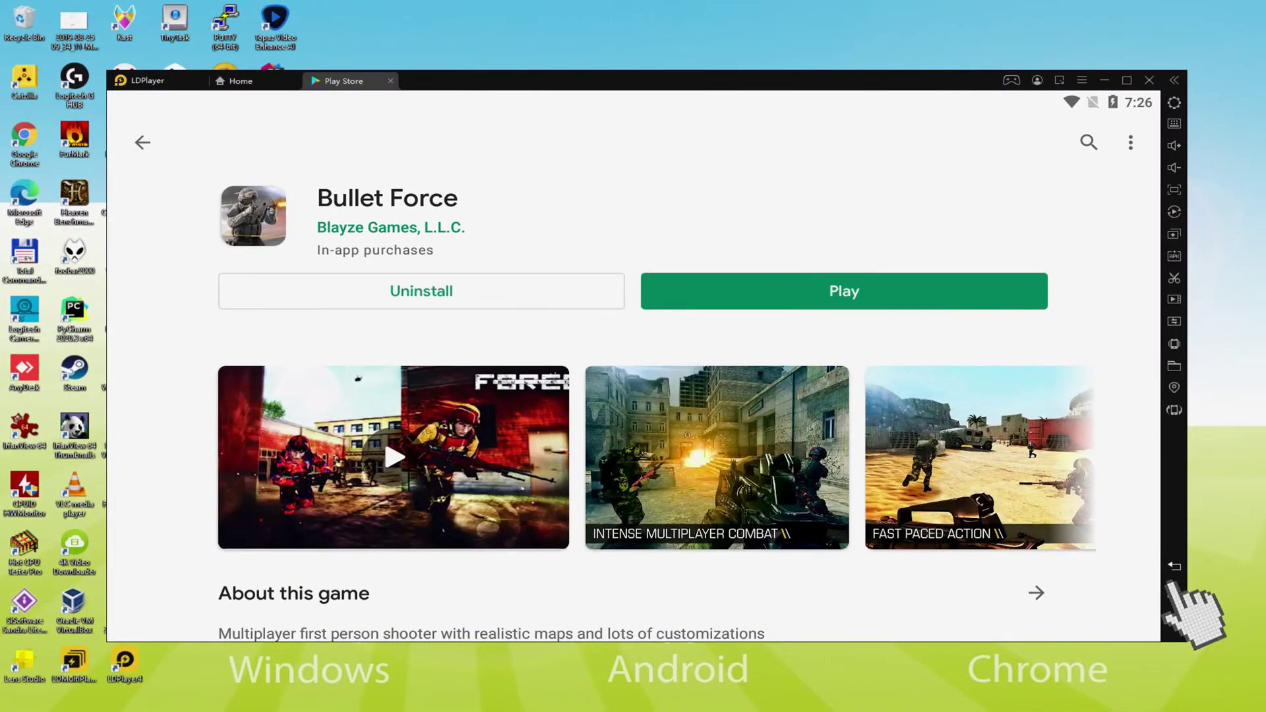
Step: Launch Bullet Force from the emulator's home screen and shoot enemies through the rifle's scope
left_click(1089, 447)
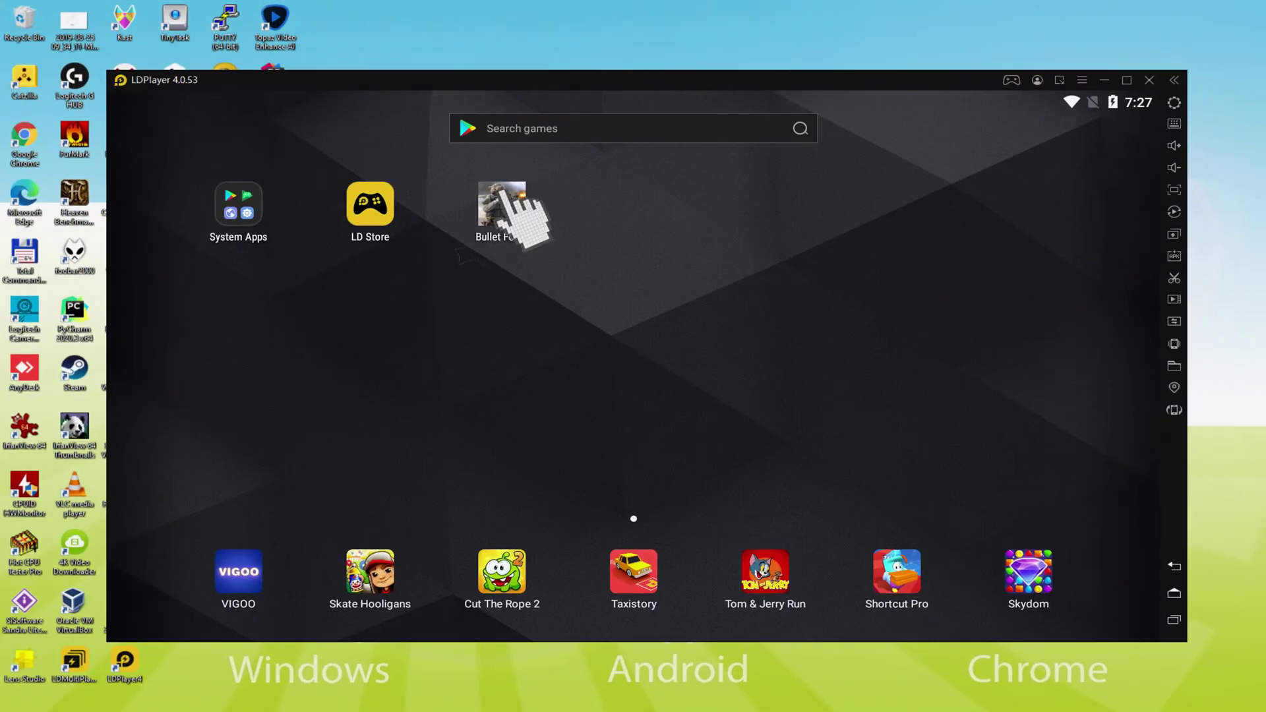
left_click(503, 206)
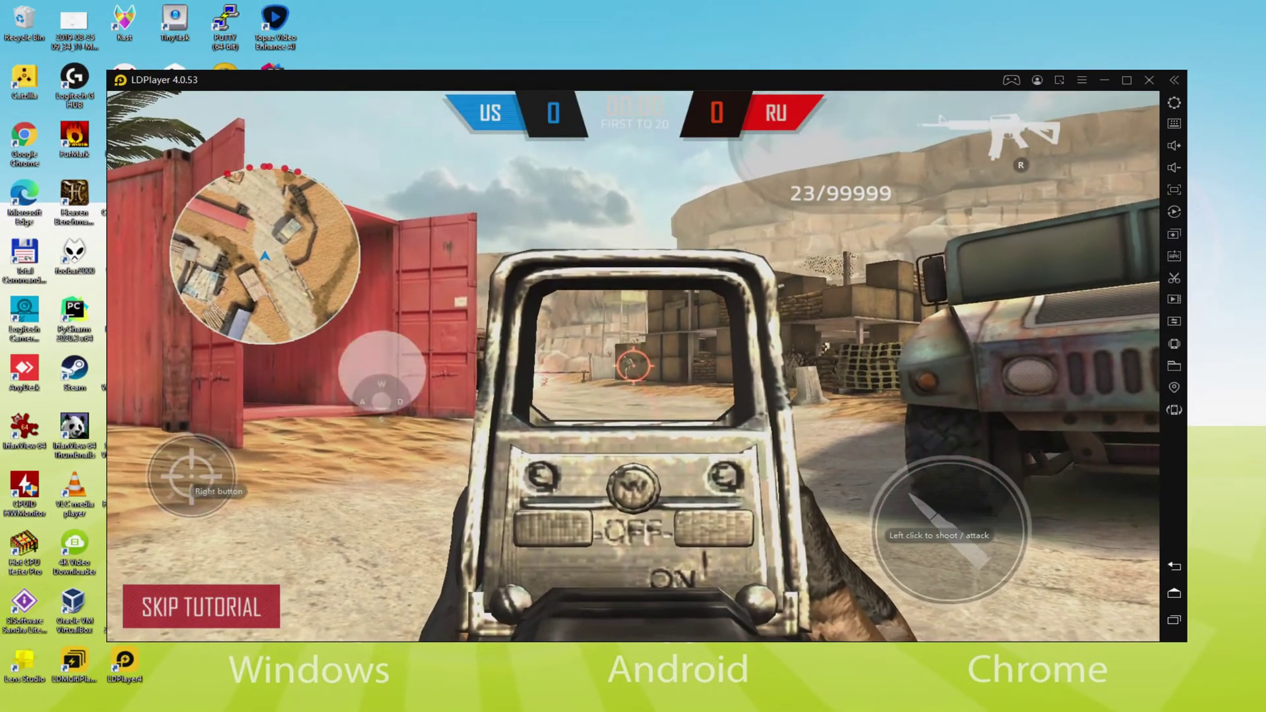
left_click(633, 366)
left_click(633, 366)
key("w")
key("d")
right_click(633, 366)
right_click(633, 366)
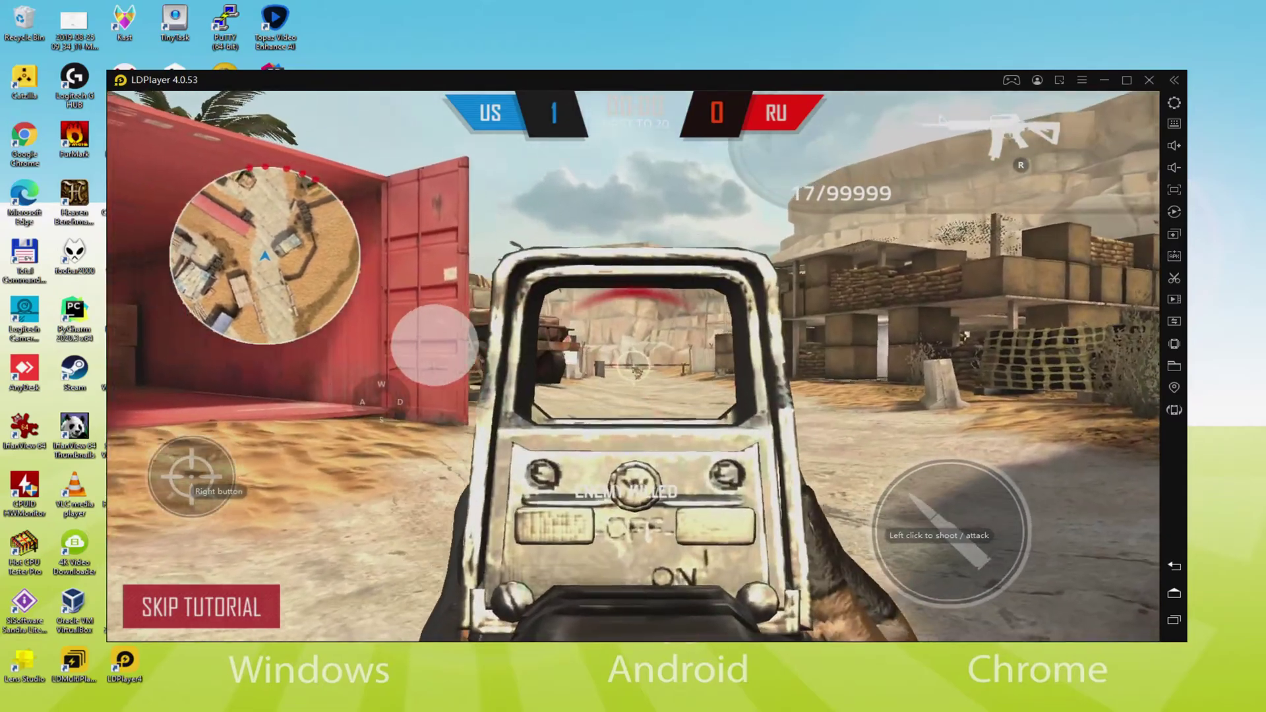
left_click(634, 366)
left_click(634, 366)
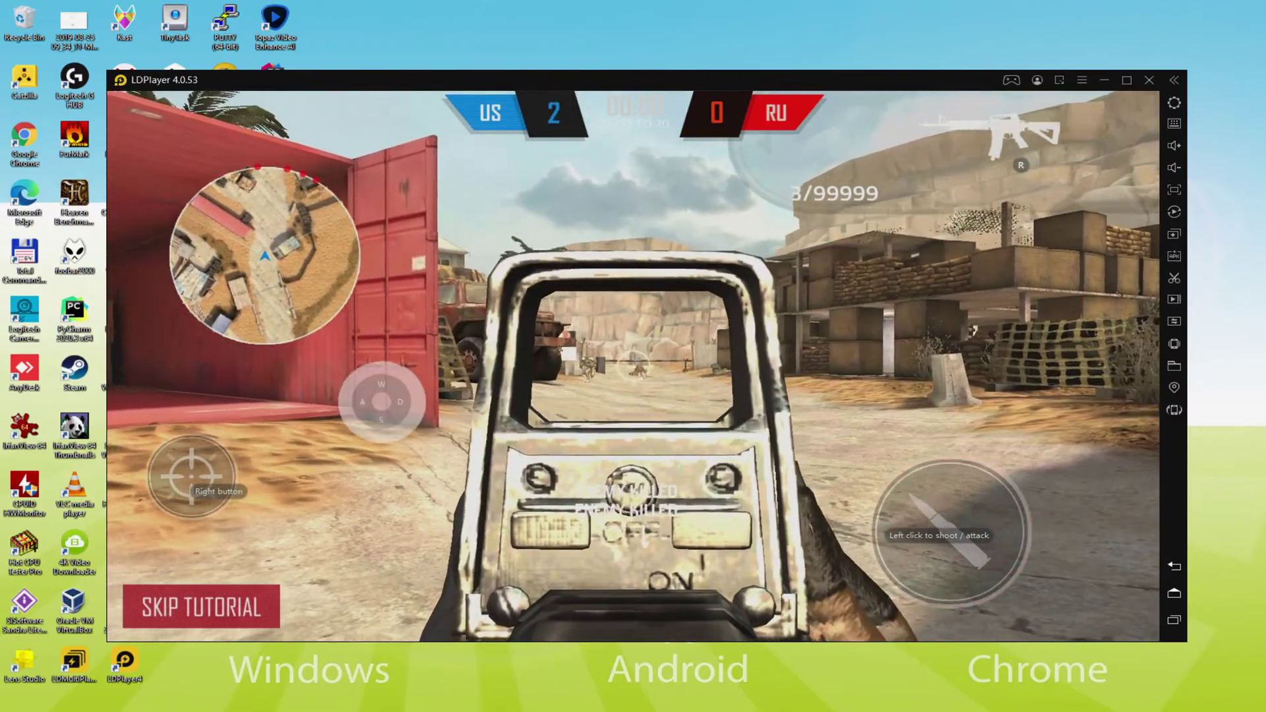
Step: Advance through the map shooting more enemies, and maximize the emulator window to continue playing
key("w")
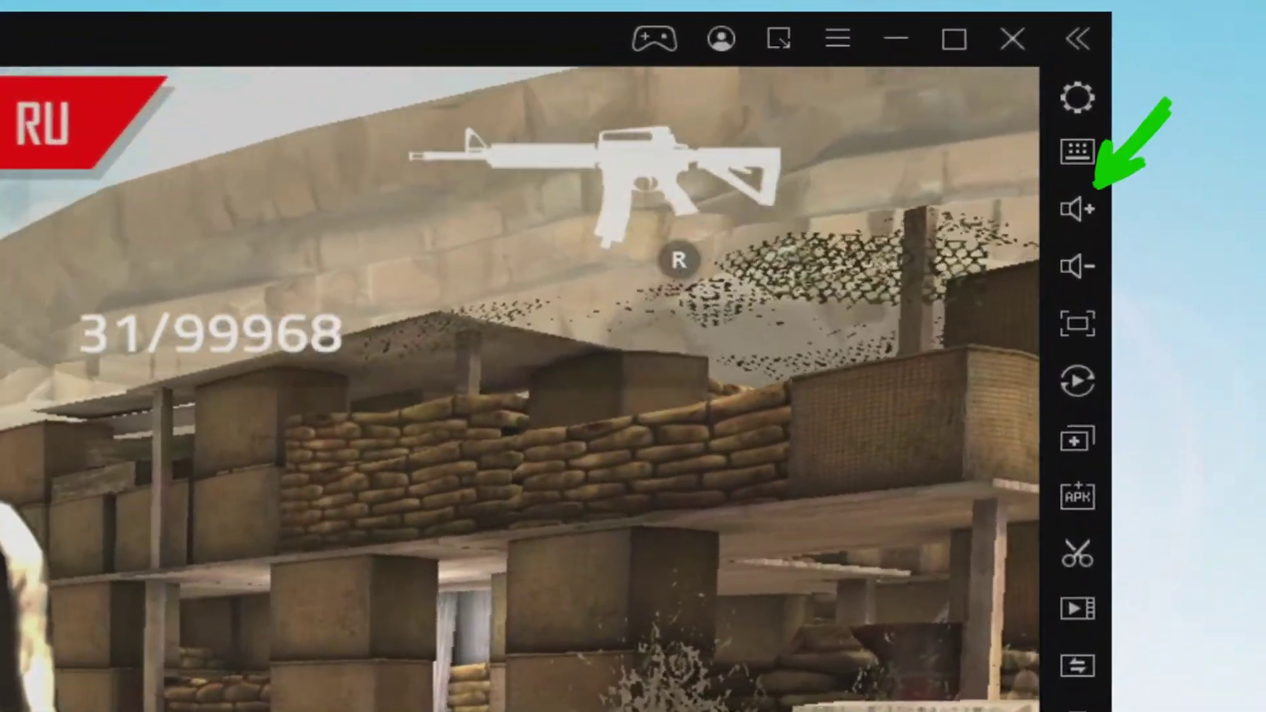
left_click(633, 366)
left_click(634, 366)
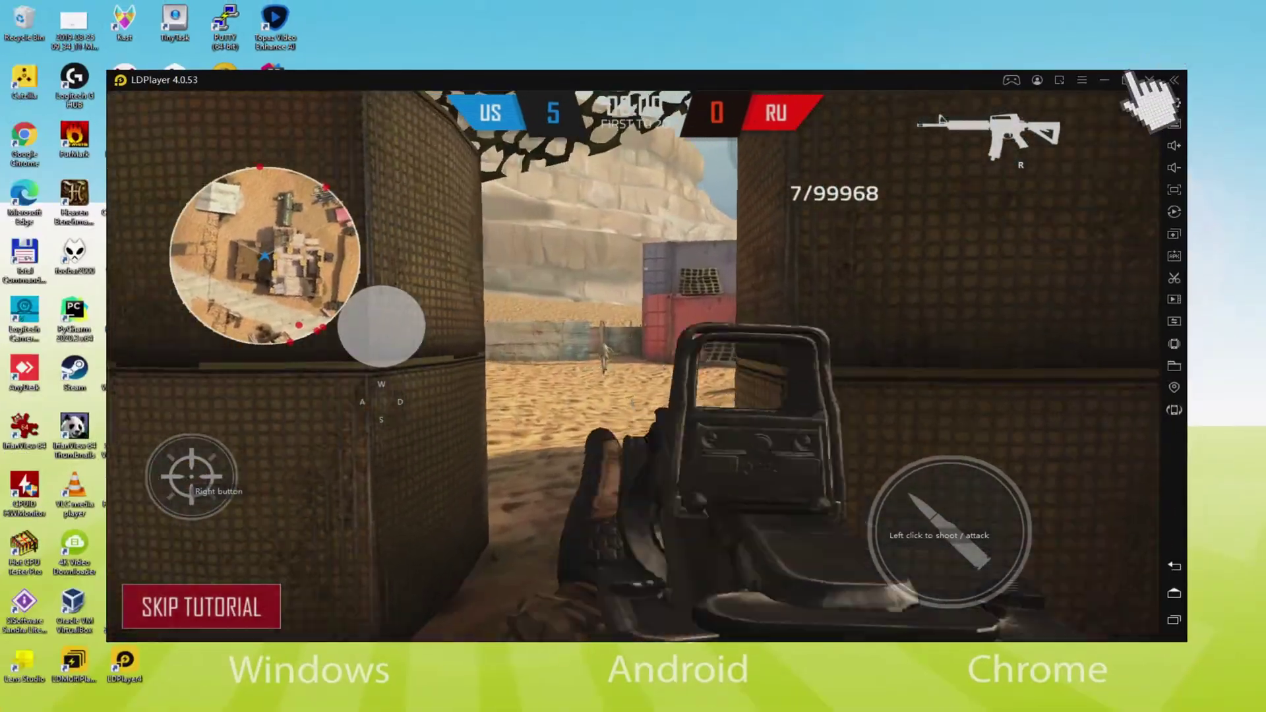
left_click(1127, 80)
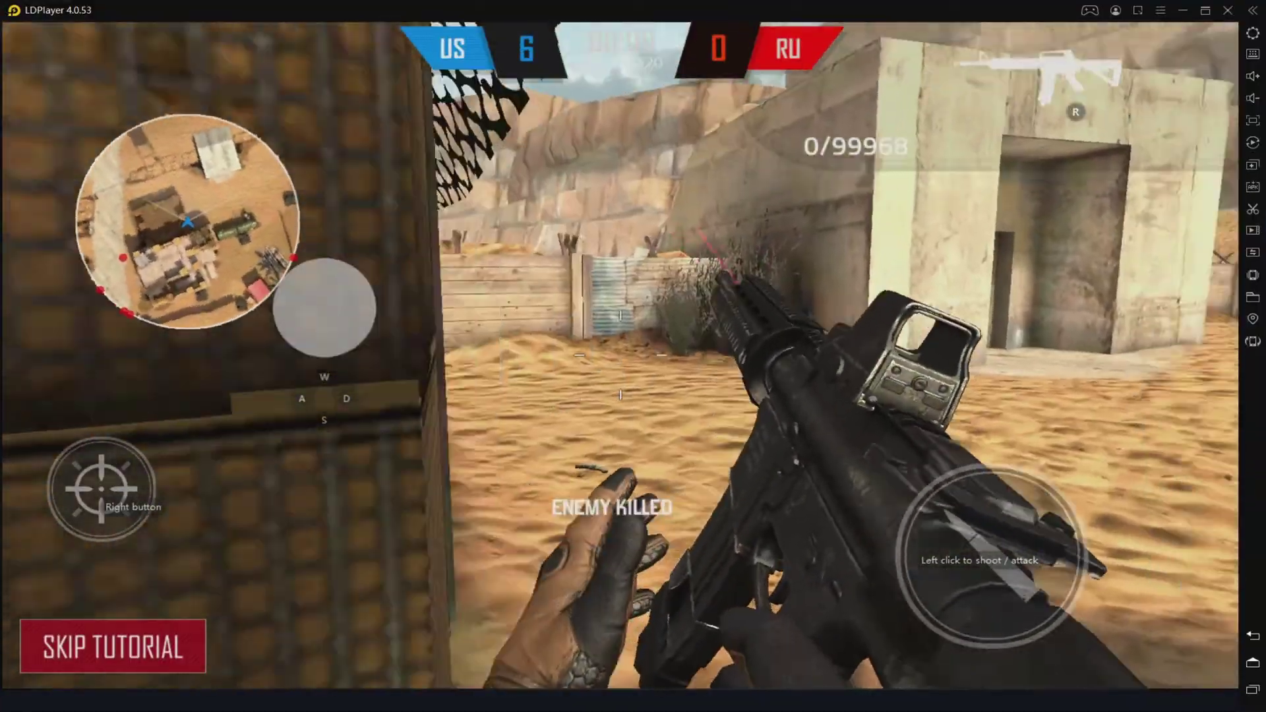
key("a")
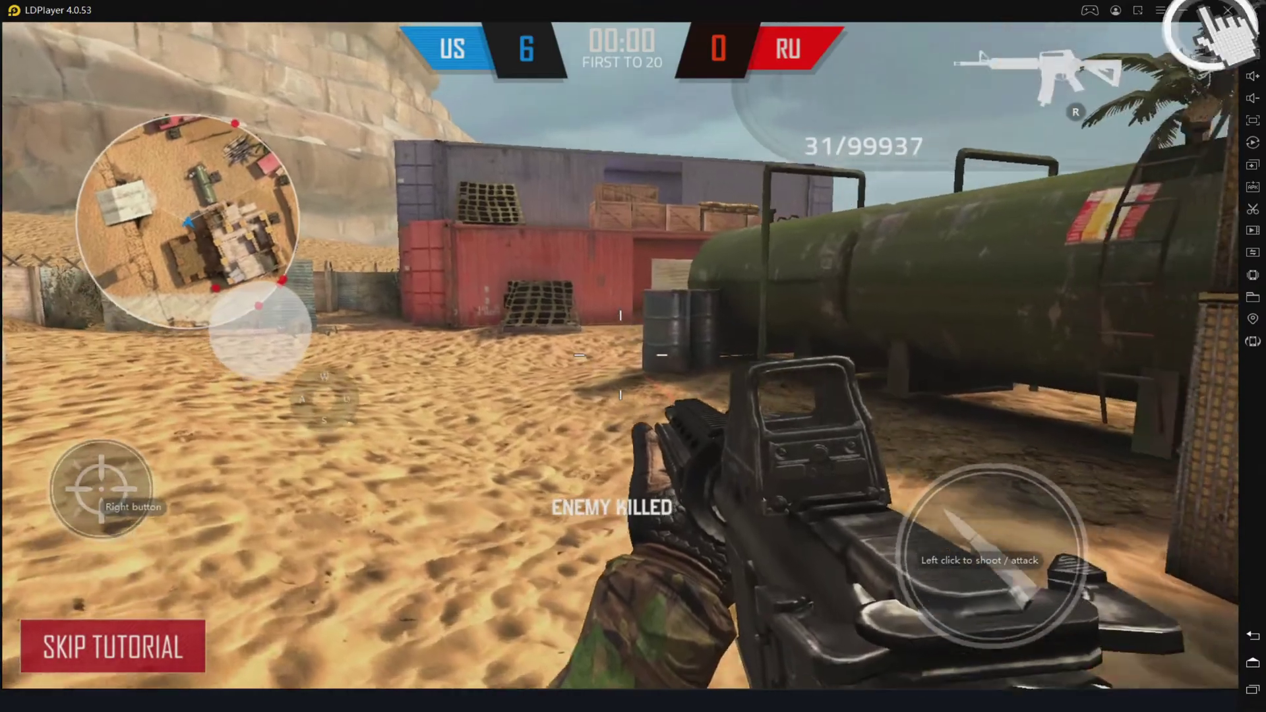
Step: Switch the emulator to full screen, advance along the red container and shoot the enemy at its corner through the rifle sight
left_click(1205, 10)
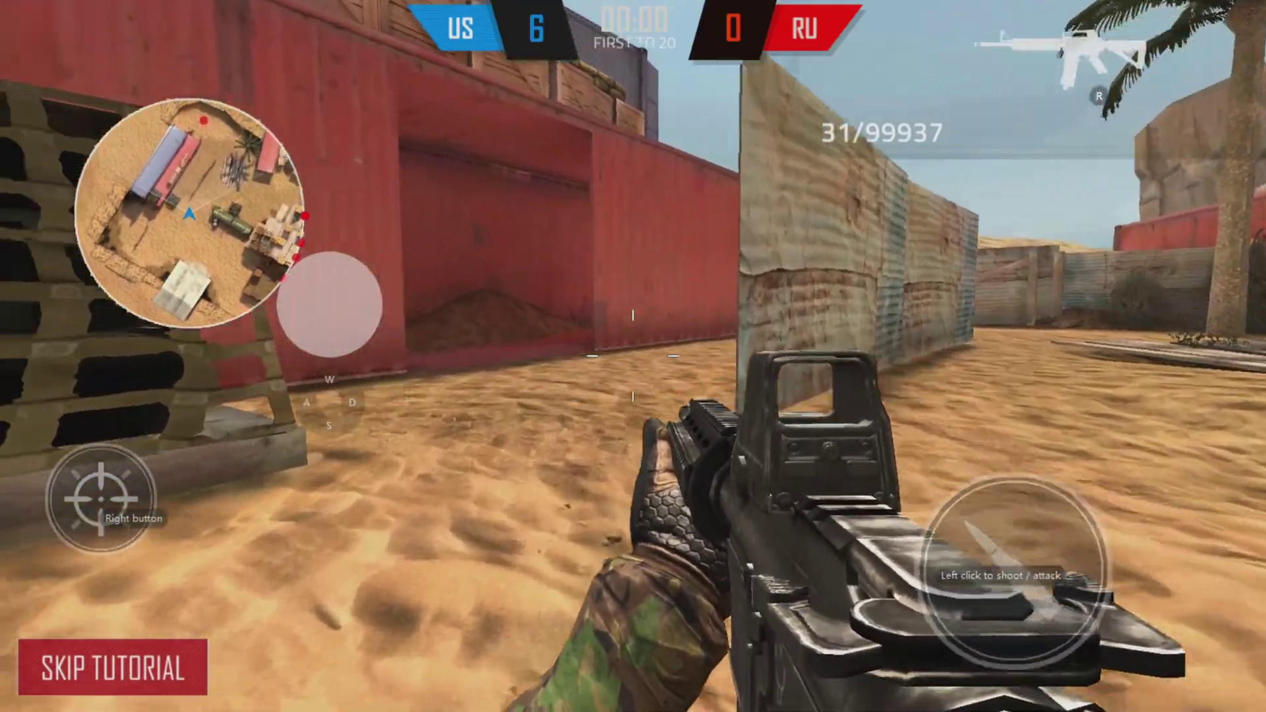
key("d")
key("a")
key("w")
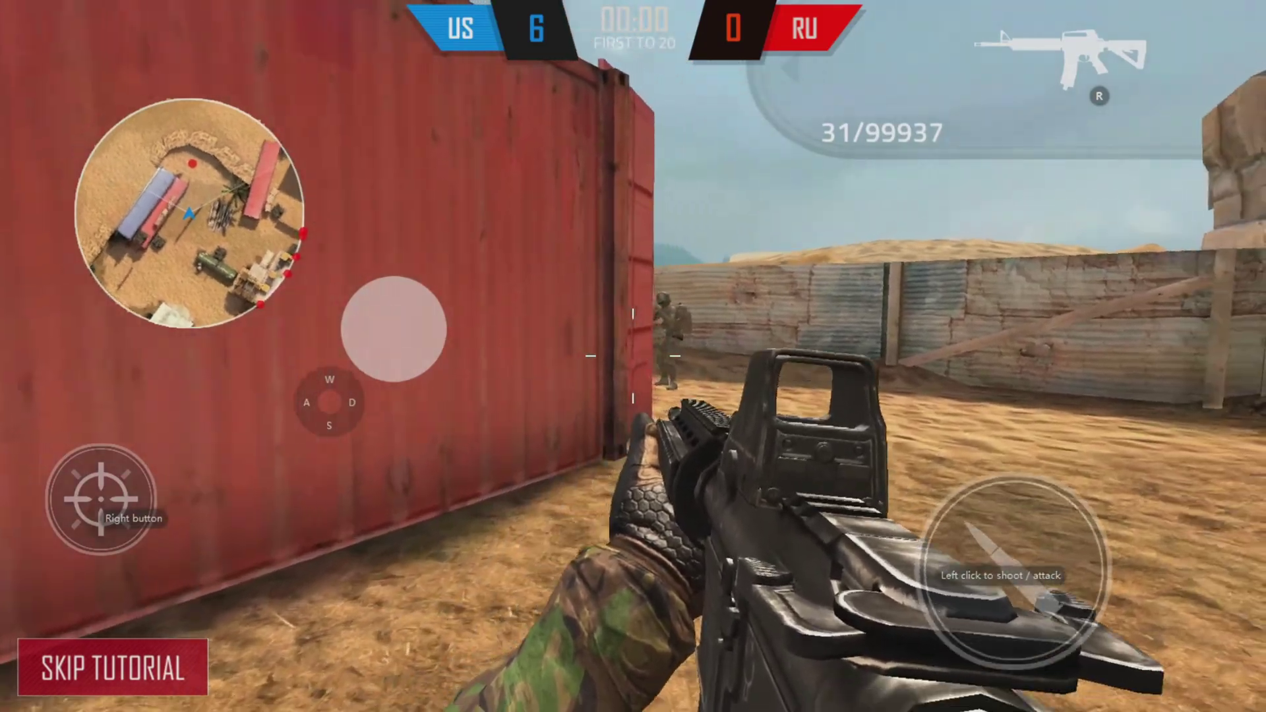
right_click(633, 356)
left_click(633, 356)
left_click(633, 356)
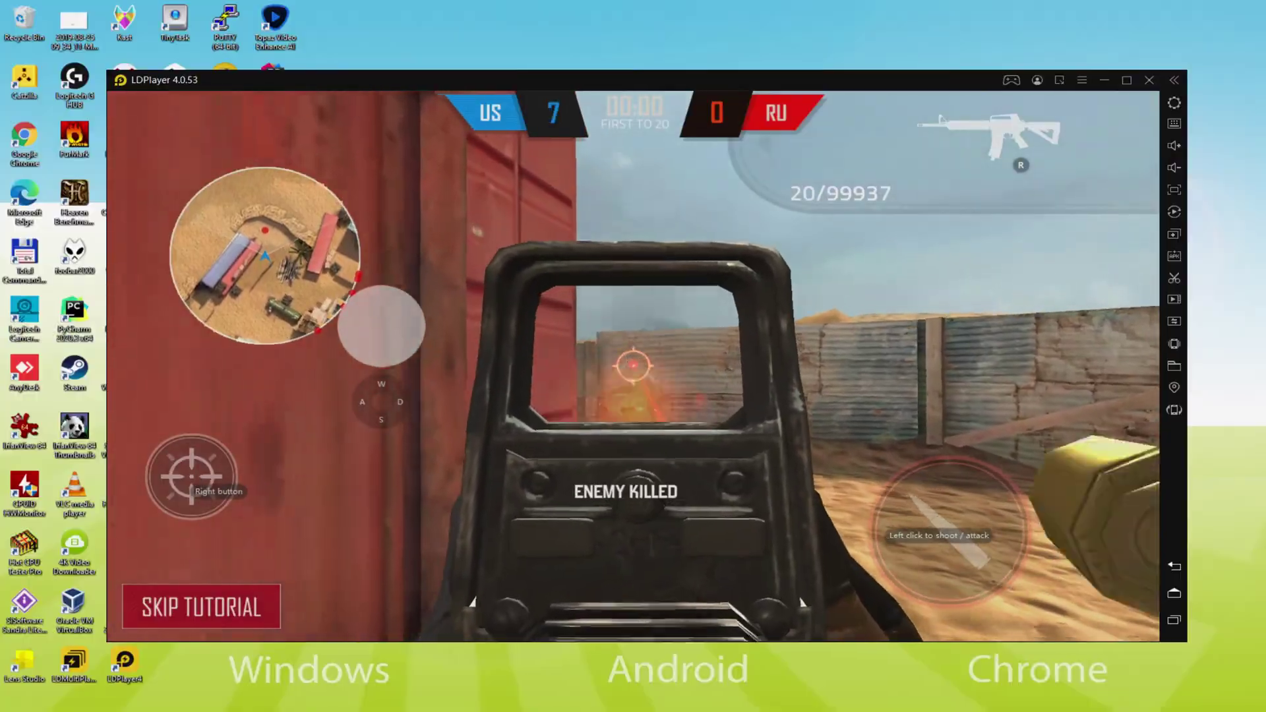
Step: Move on beside the sandbagged bunker and shoot the enemies in the open yard through the rifle sight
right_click(633, 356)
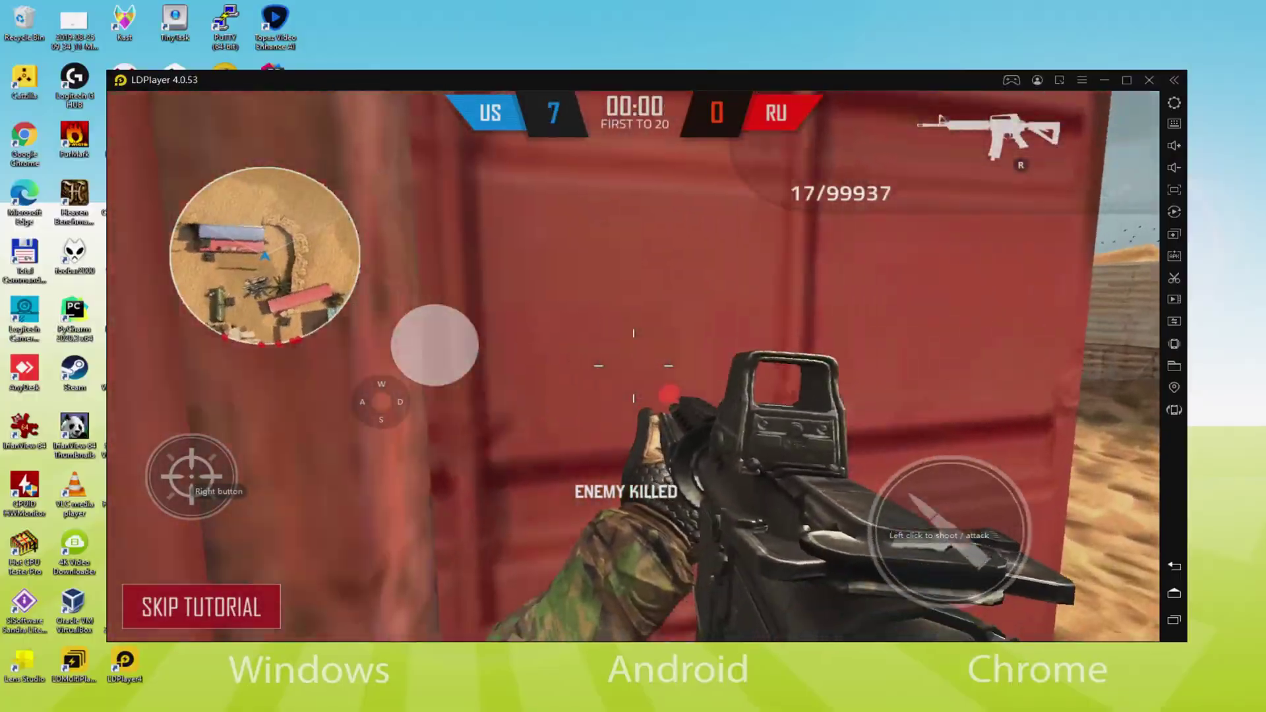
key("a")
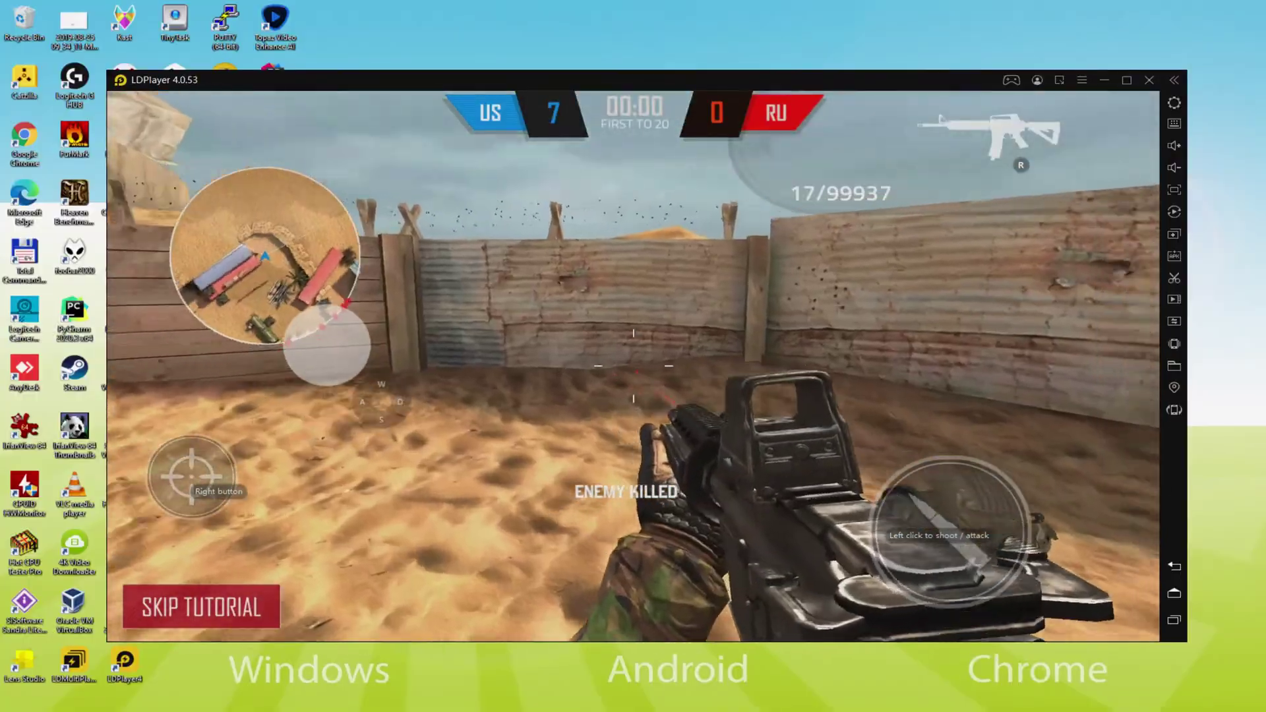
key("w")
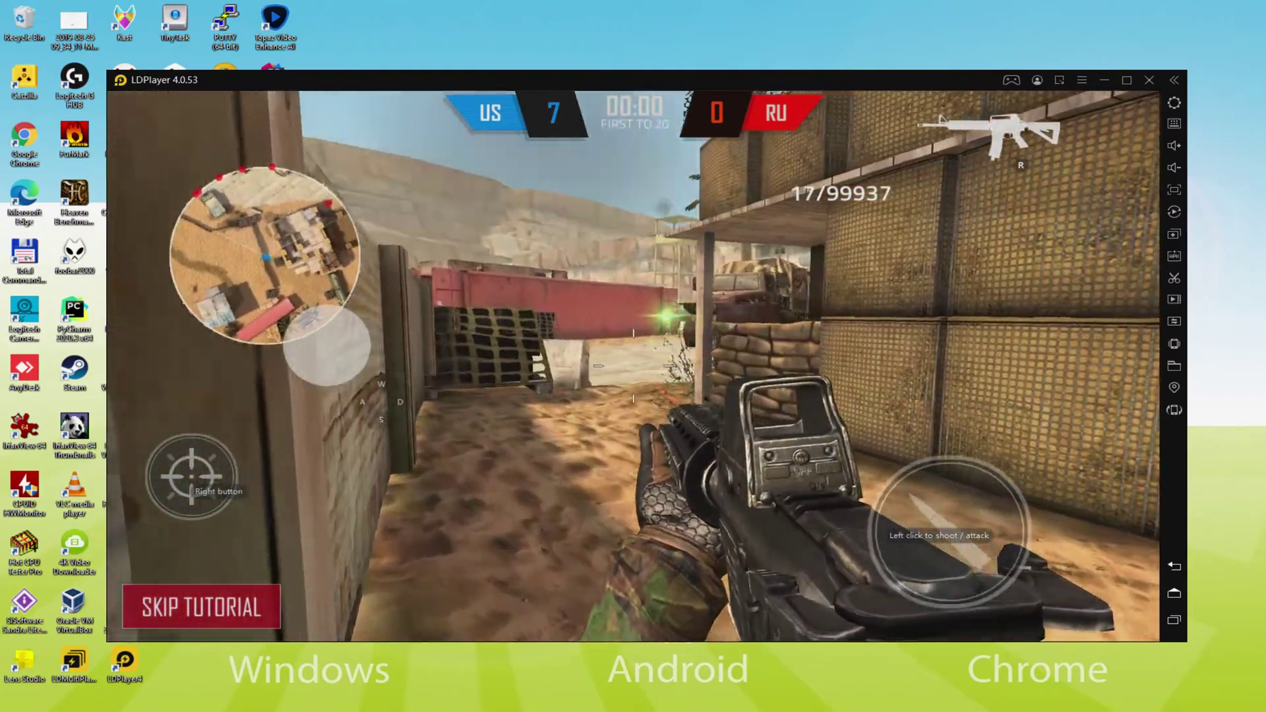
right_click(633, 366)
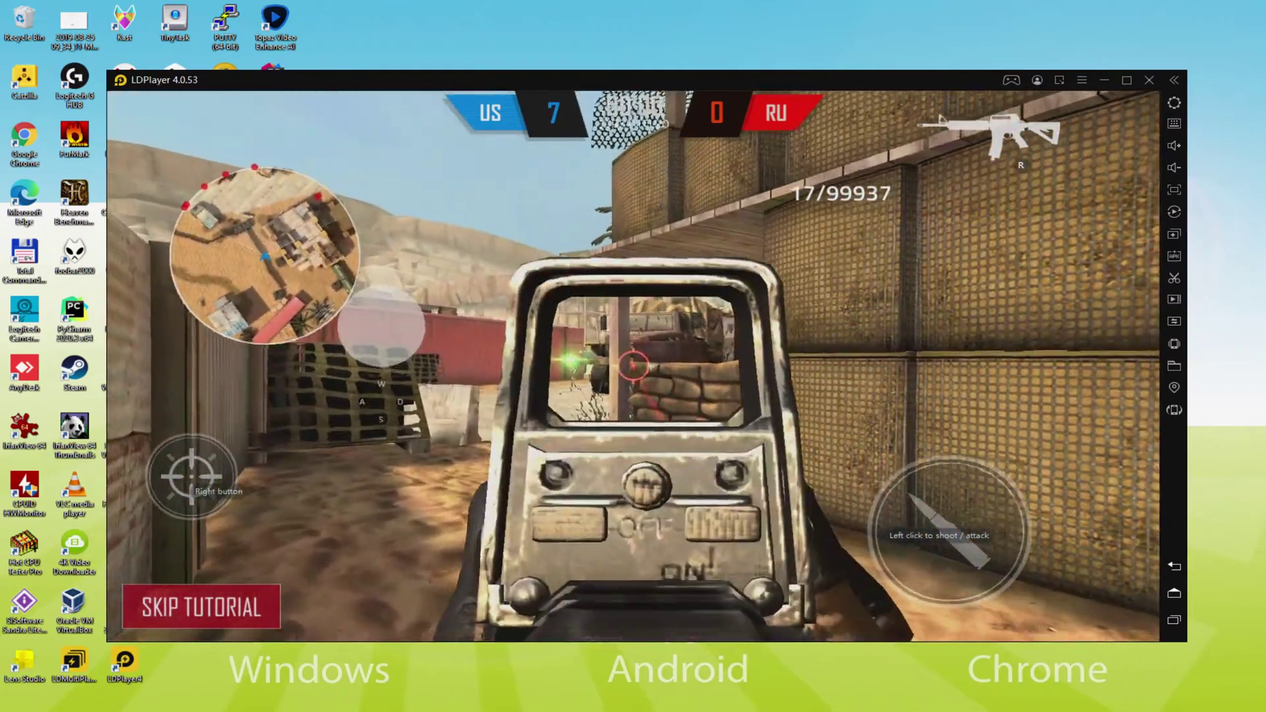
left_click(633, 366)
key("w")
left_click(633, 366)
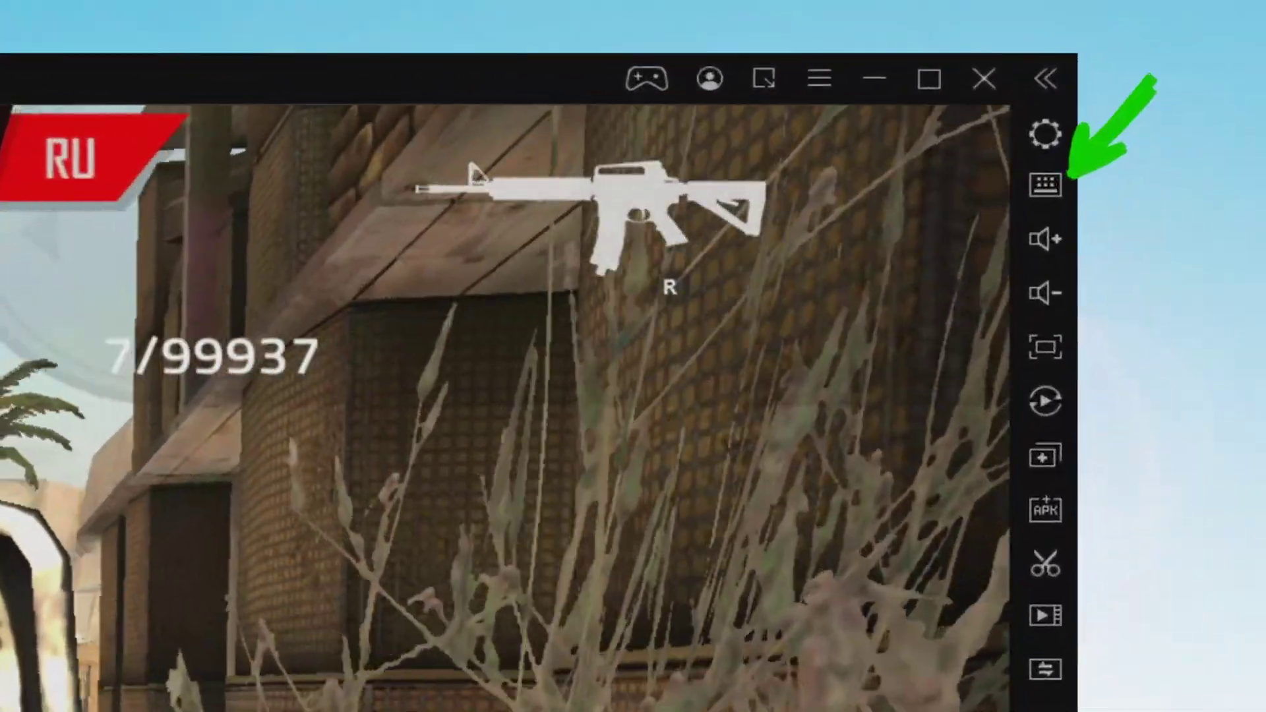
left_click(633, 366)
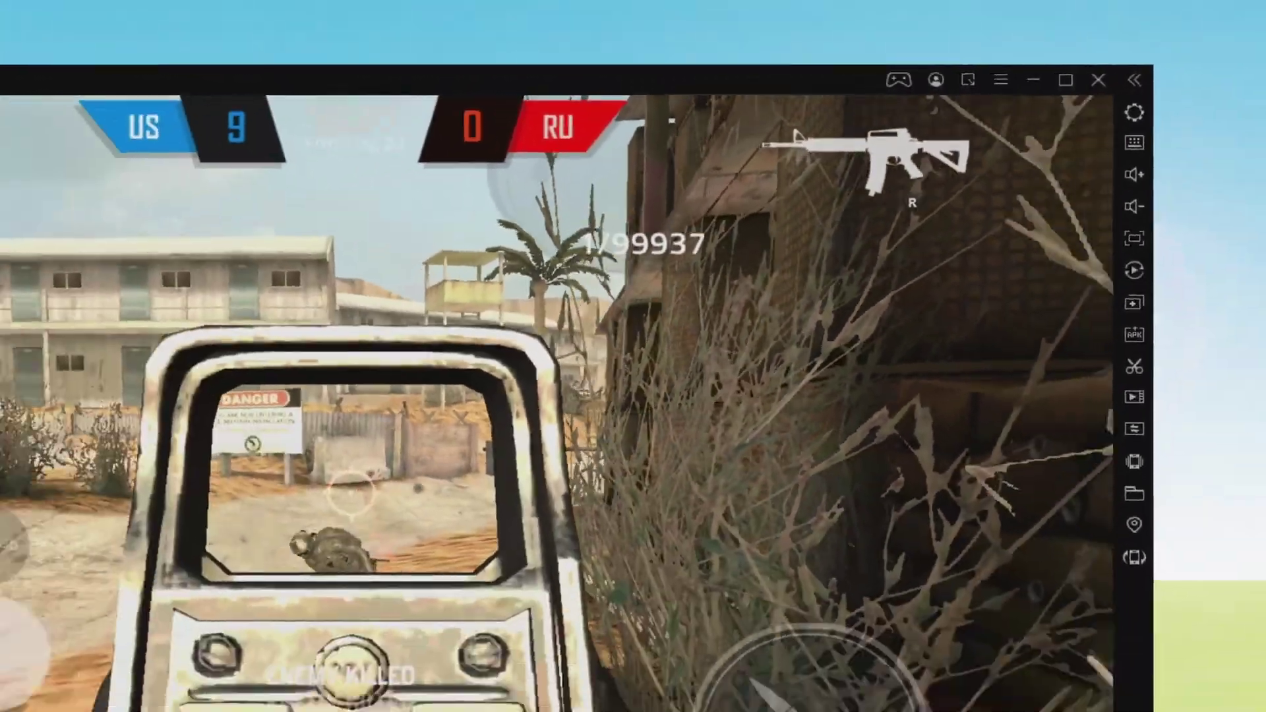
right_click(633, 366)
Step: View the emulator's keyboard mapping settings for the game, and close them without editing the controls
left_click(1174, 123)
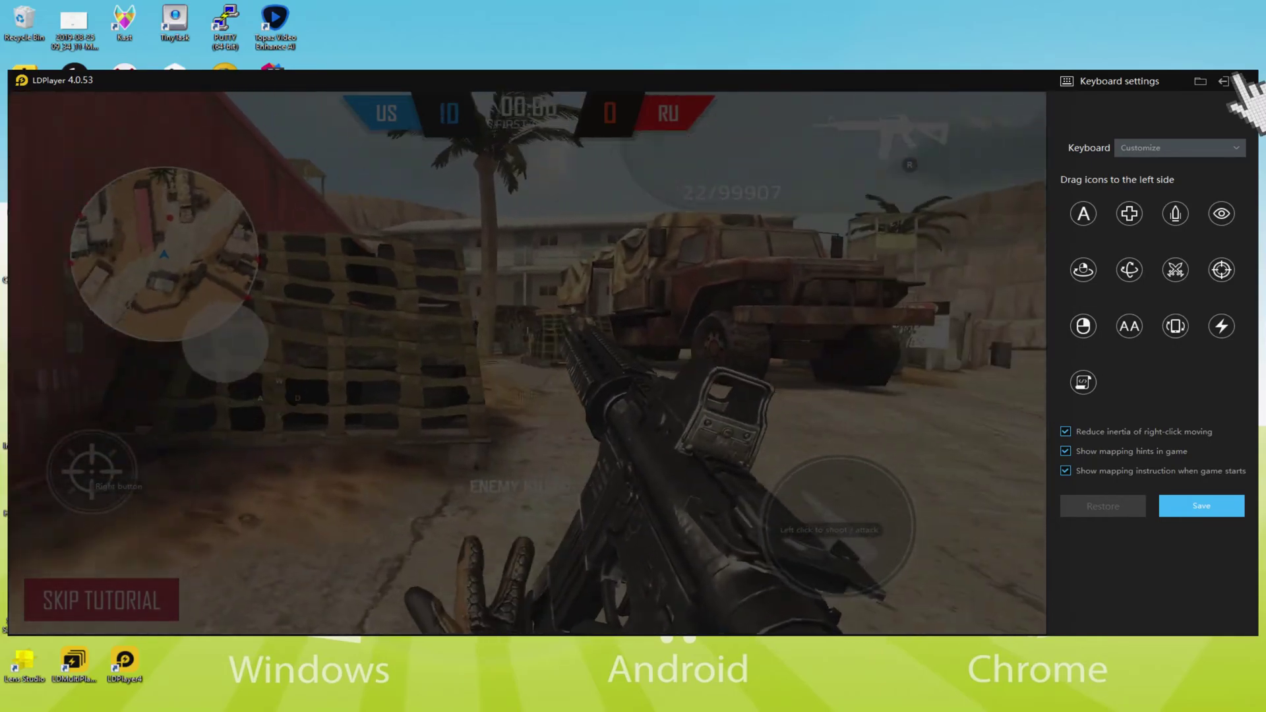
left_click(1233, 81)
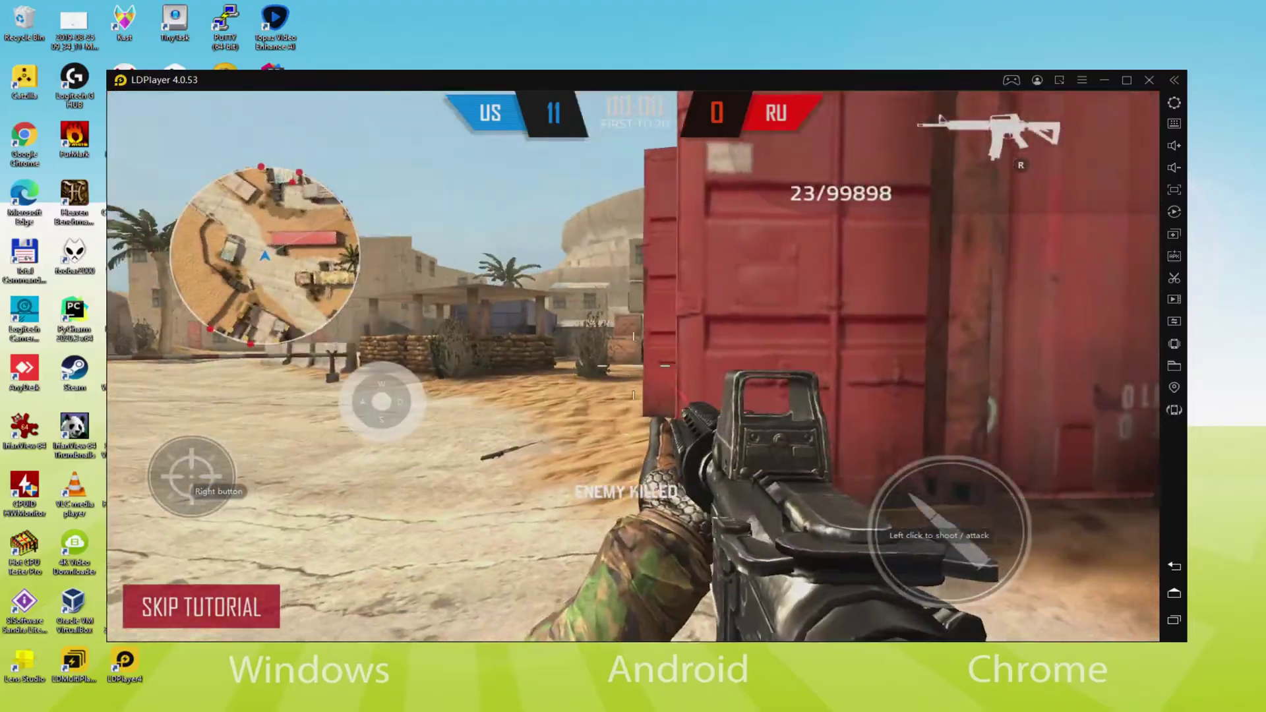
Step: Run around the open red container and shoot another enemy in front of the ruined brick building
key("w+a")
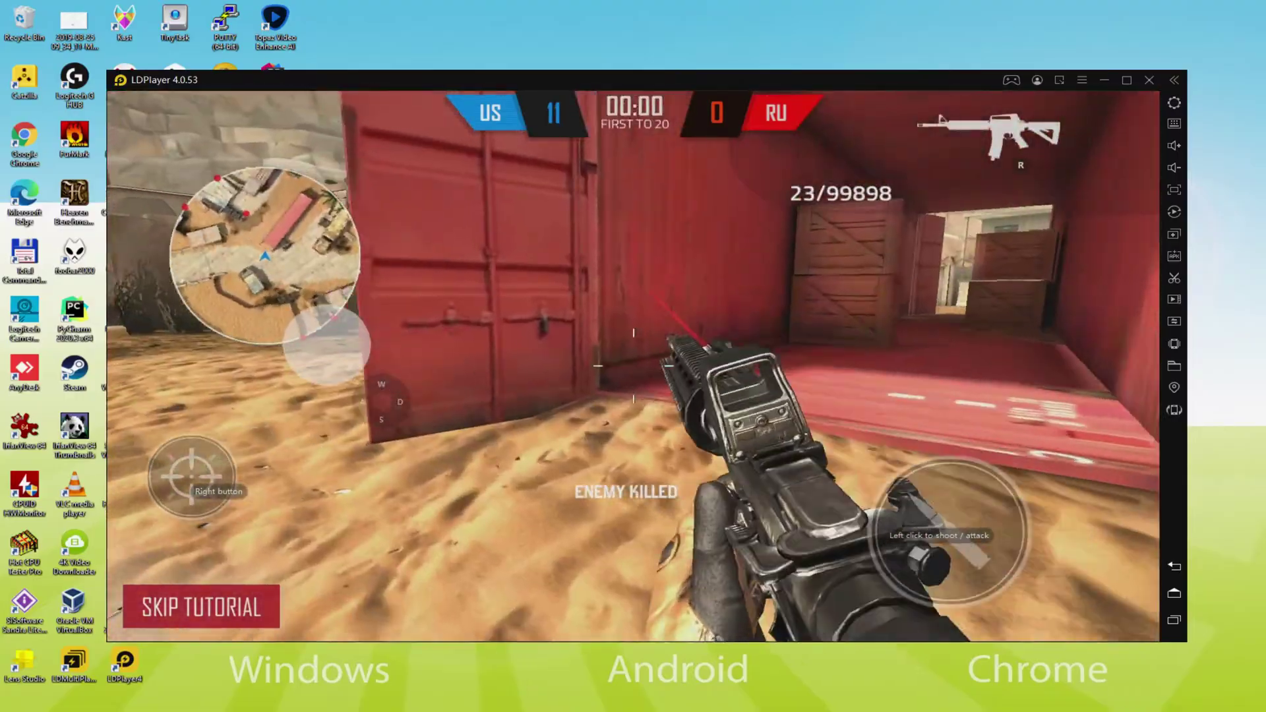
key("d")
key("a")
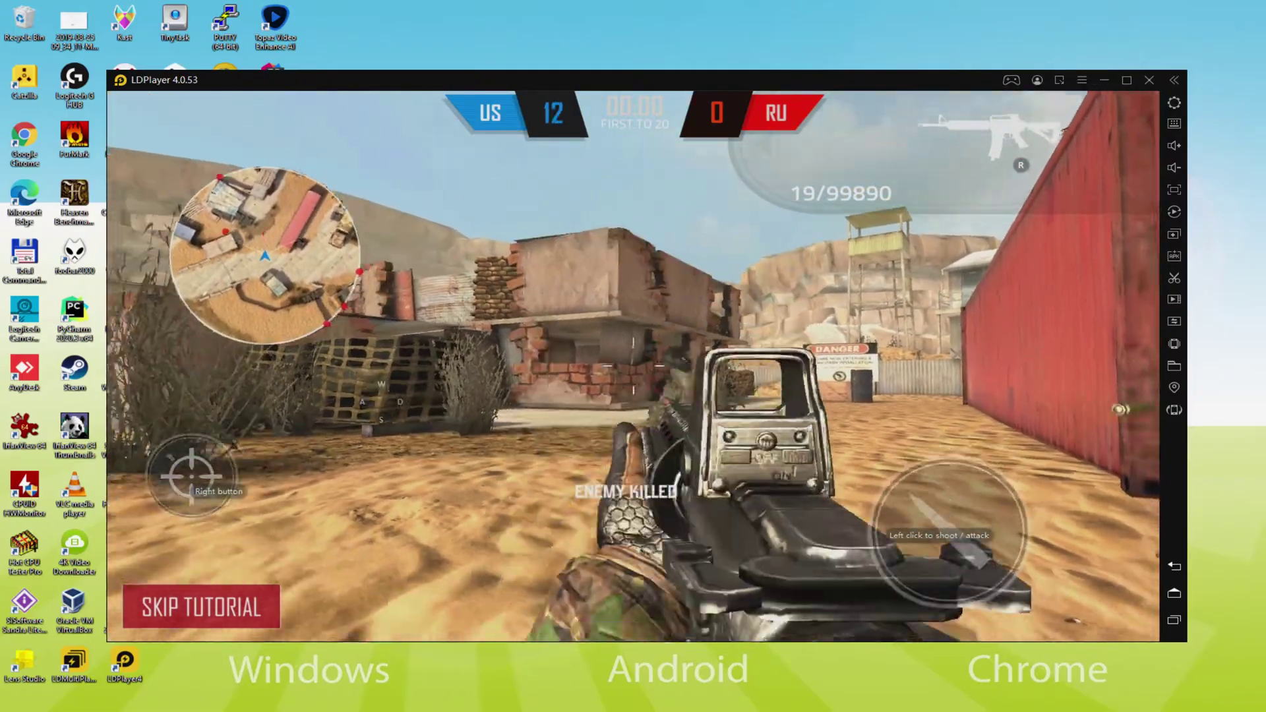
Step: View the emulator's general settings, including Other settings, and close them without changing any option
left_click(1174, 102)
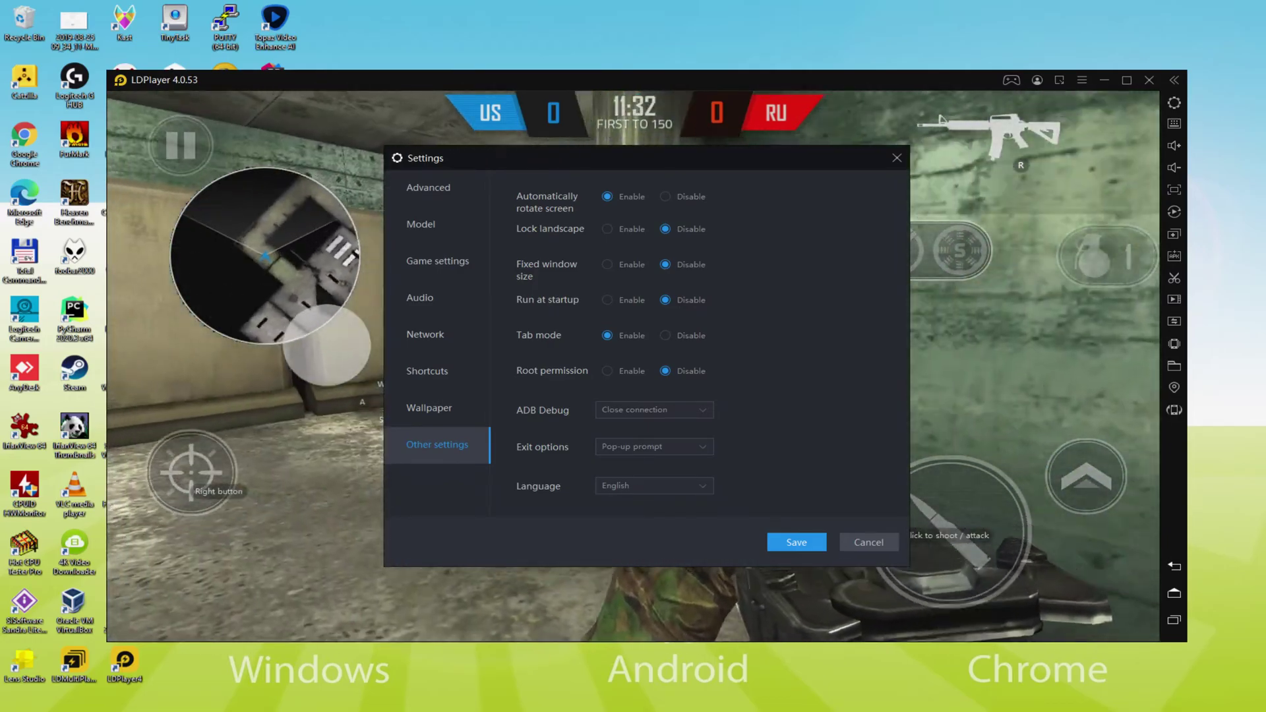
key("Escape")
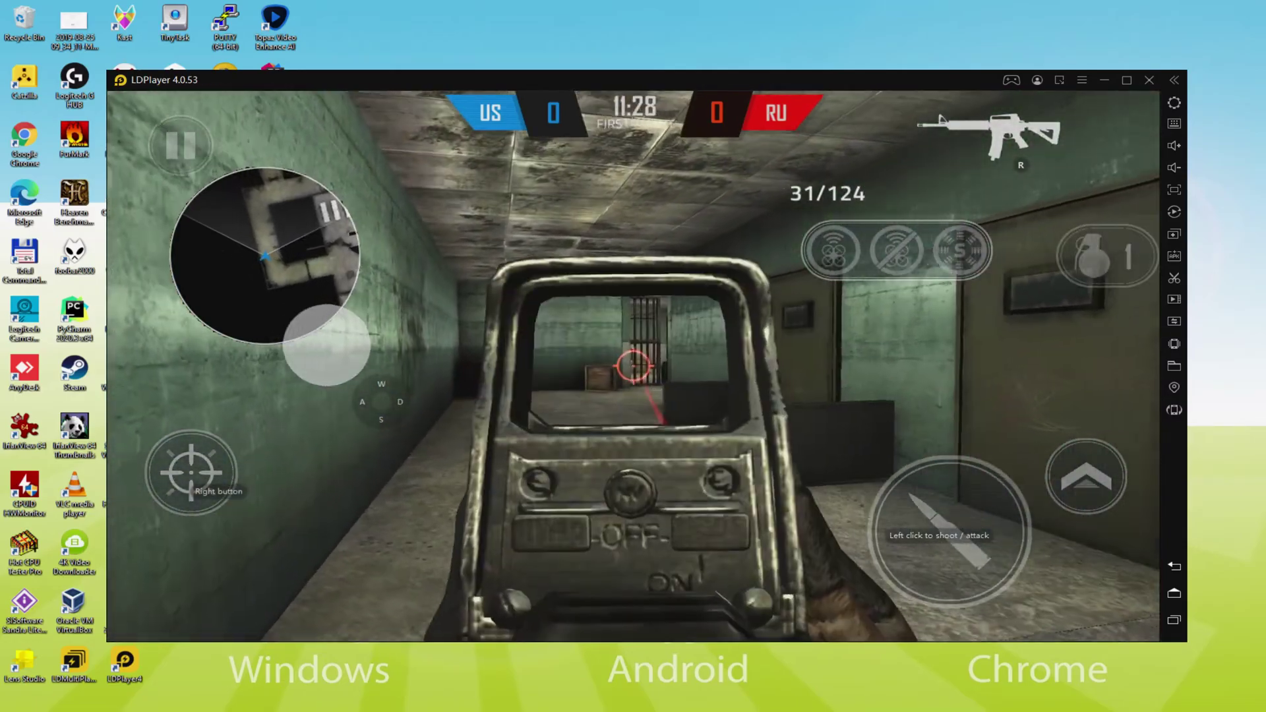
Step: Lower the rifle sight, release the mouse pointer and walk down the corridor past the wooden crate and barred gate
right_click(633, 366)
key("w")
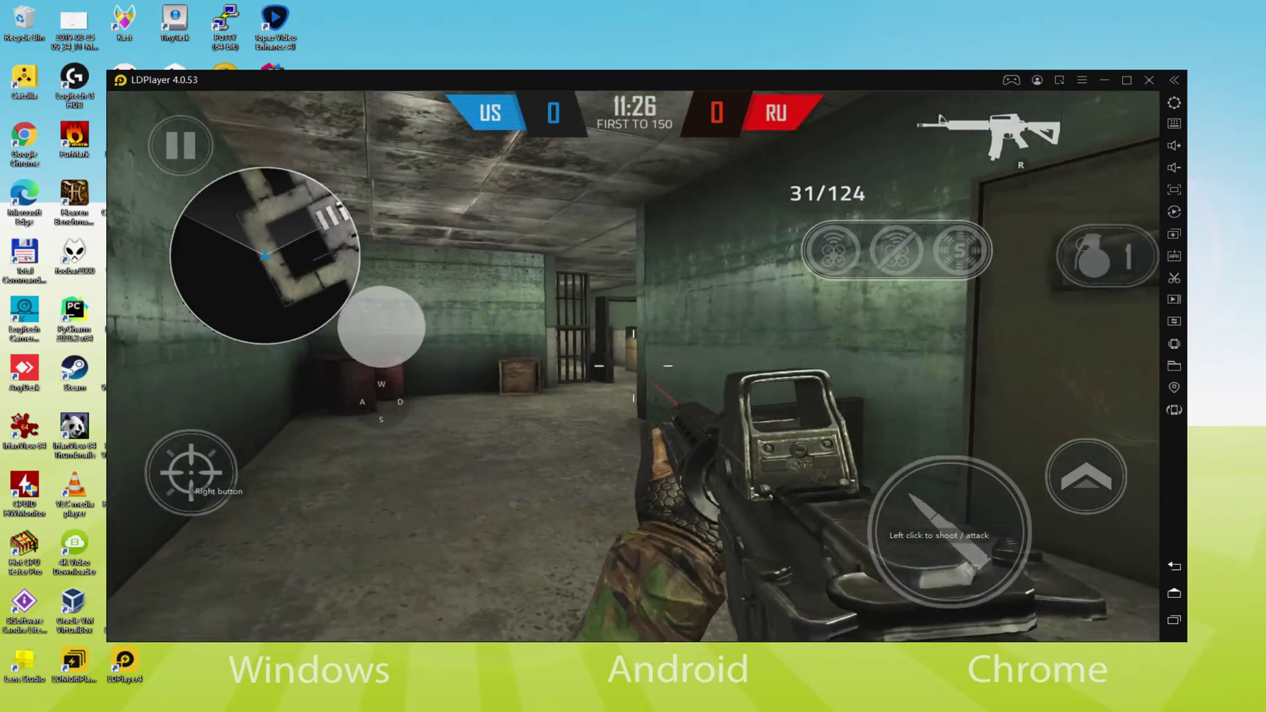
key("ctrl")
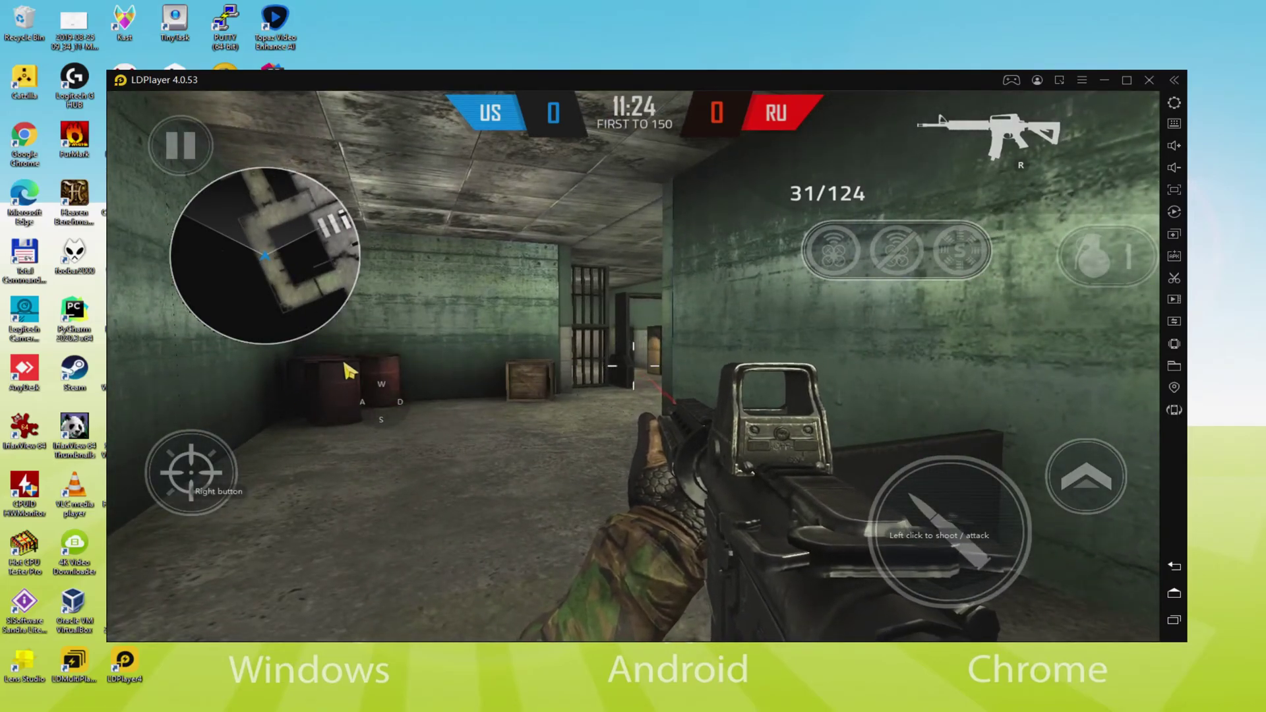
key("w")
key("a")
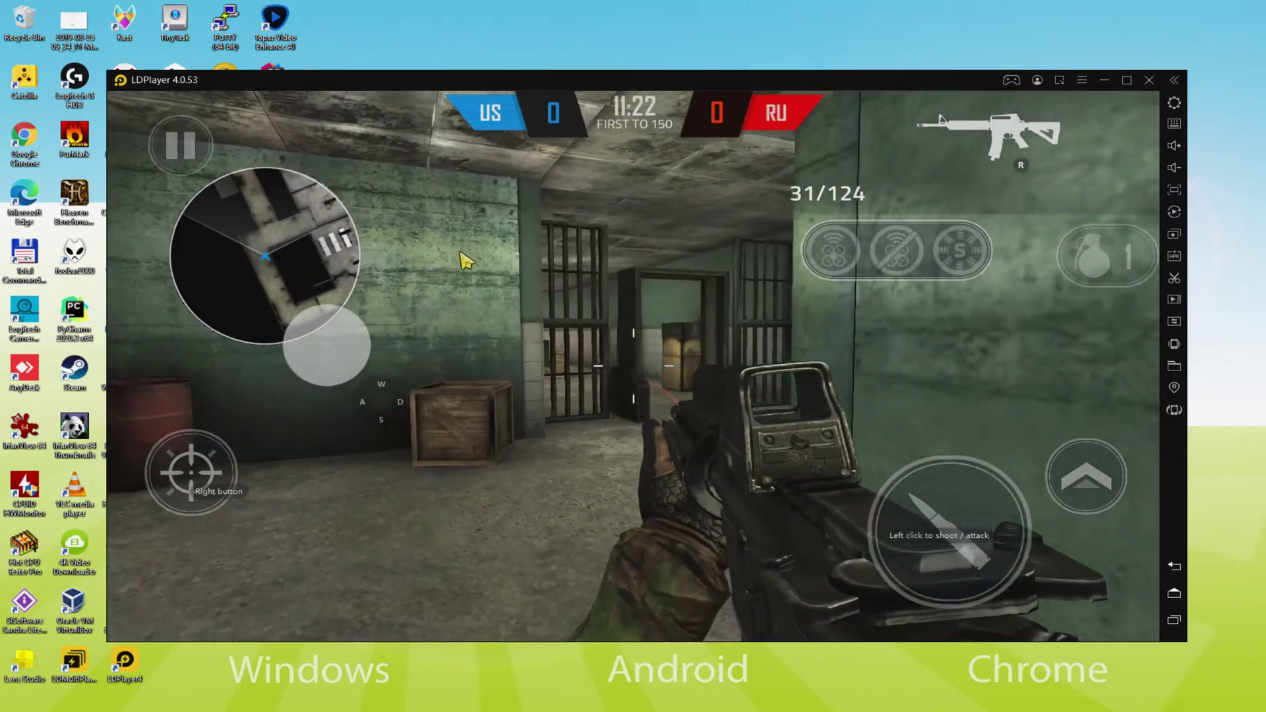
key("d")
left_click_drag(421, 303, 421, 240)
key("w")
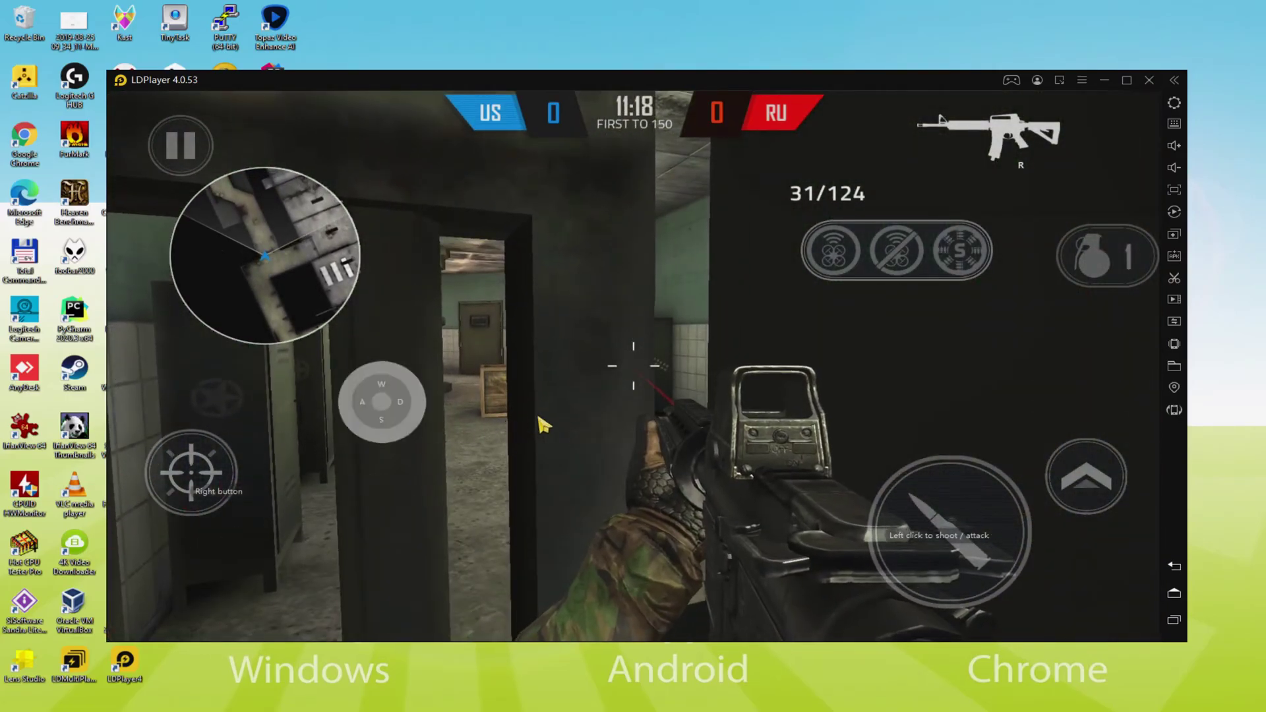
Step: Walk through the tiled locker room past the wooden crate to the door at its far end
key("d")
key("w")
key("a")
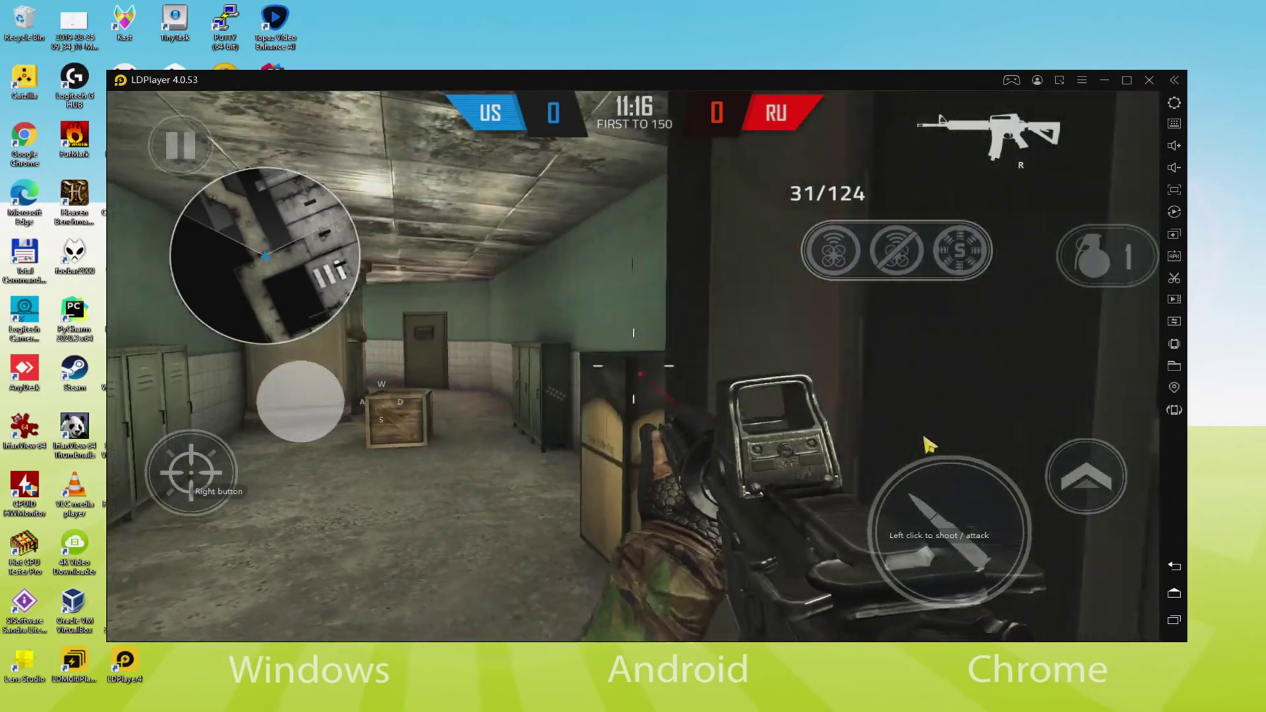
key("w")
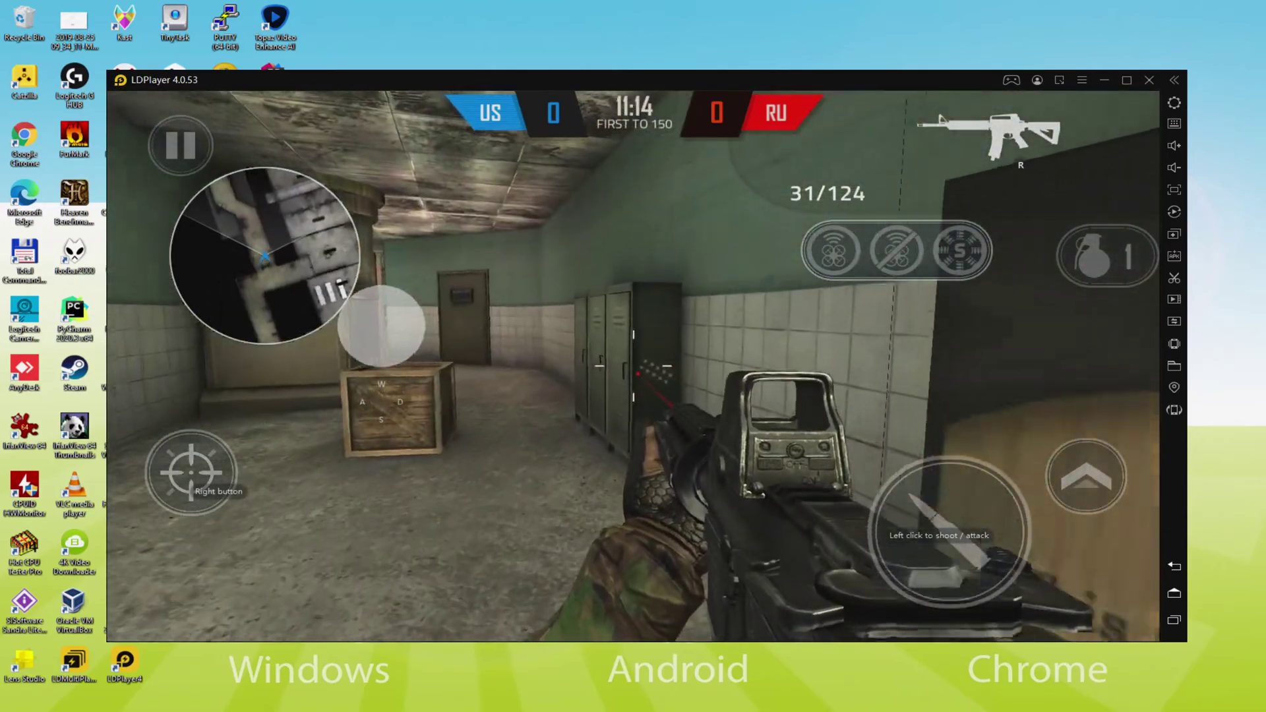
key("w")
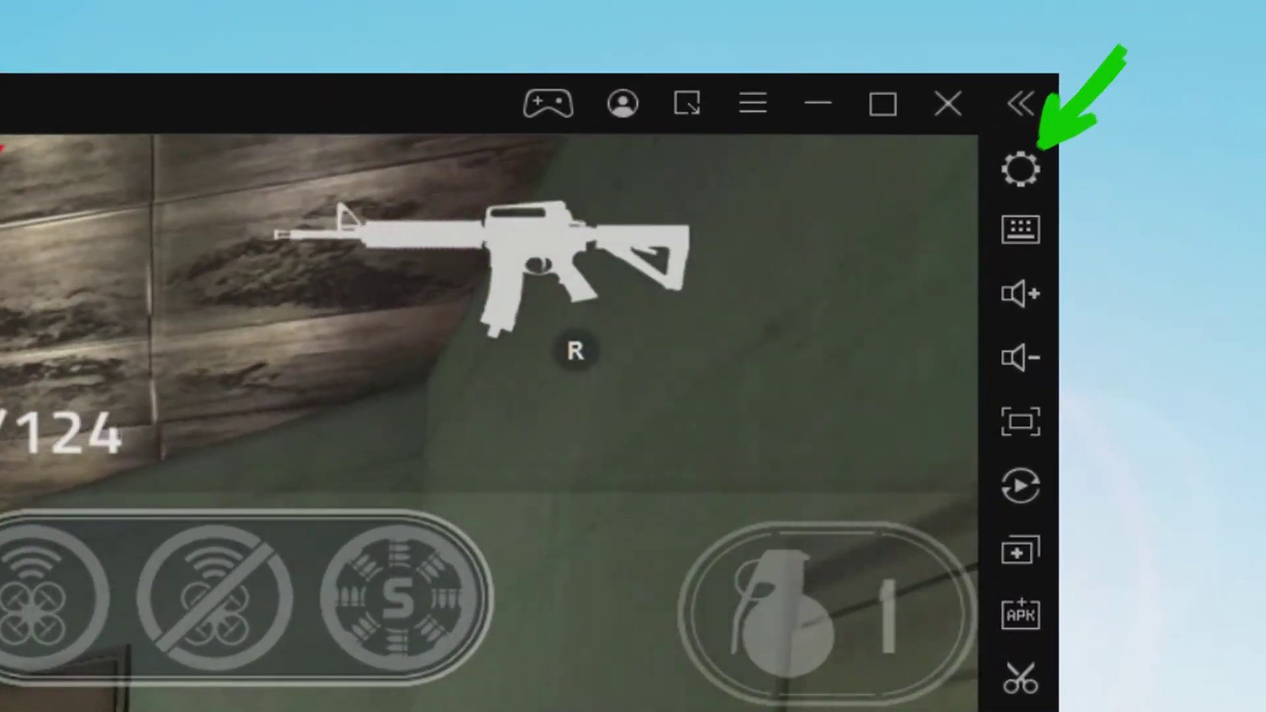
key("w")
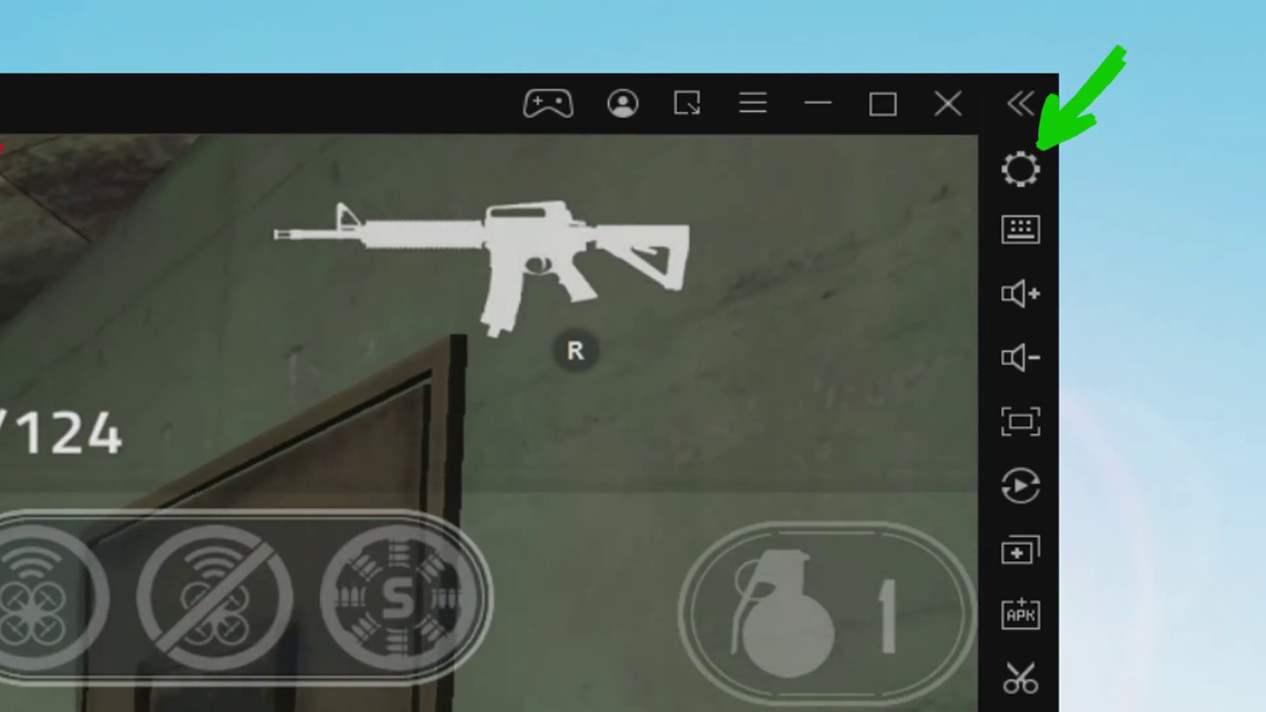
key("w")
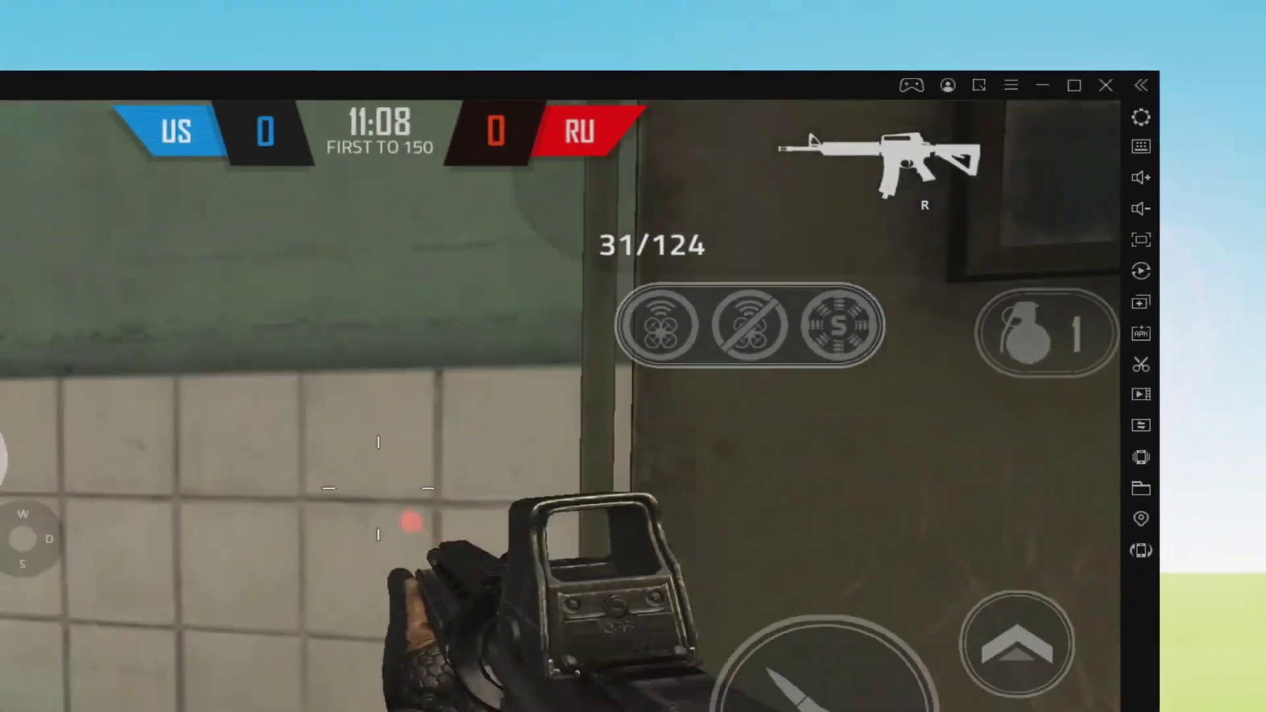